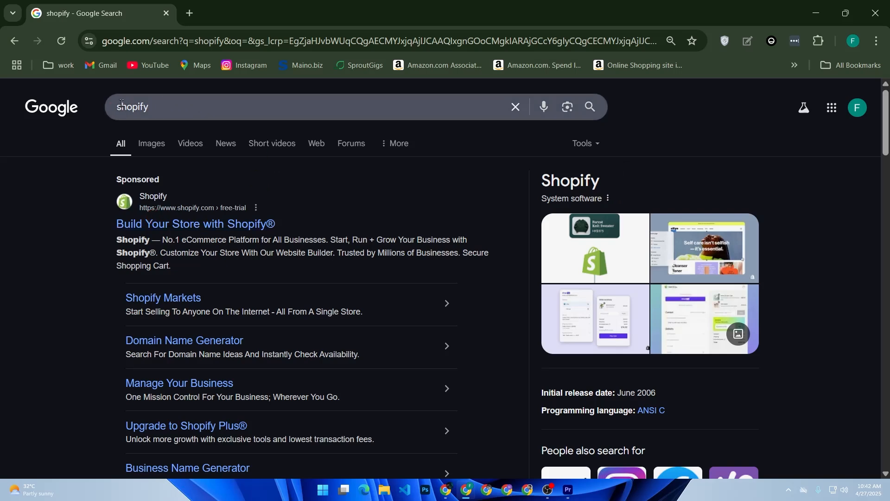
Open the official Shopify website from the search results and log in to the store admin.
{"action": "scroll", "coordinate": [254, 116], "scroll_direction": "down", "scroll_amount": 5}
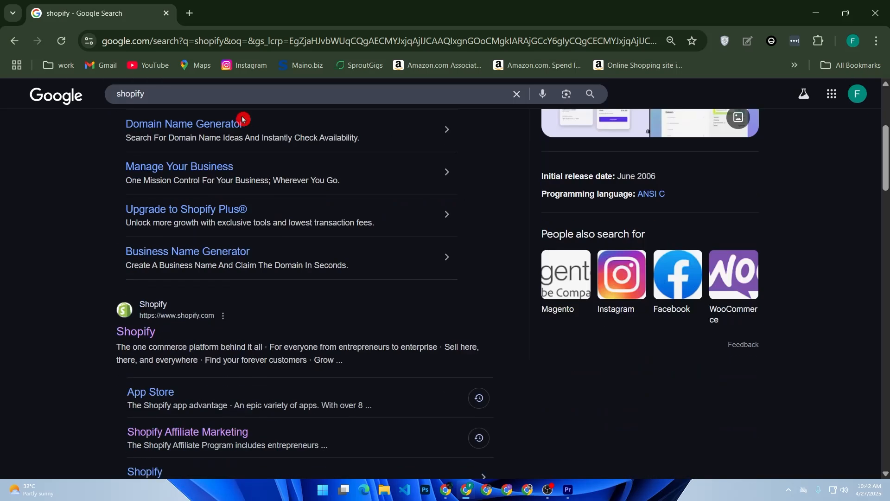
{"action": "left_click", "coordinate": [153, 332]}
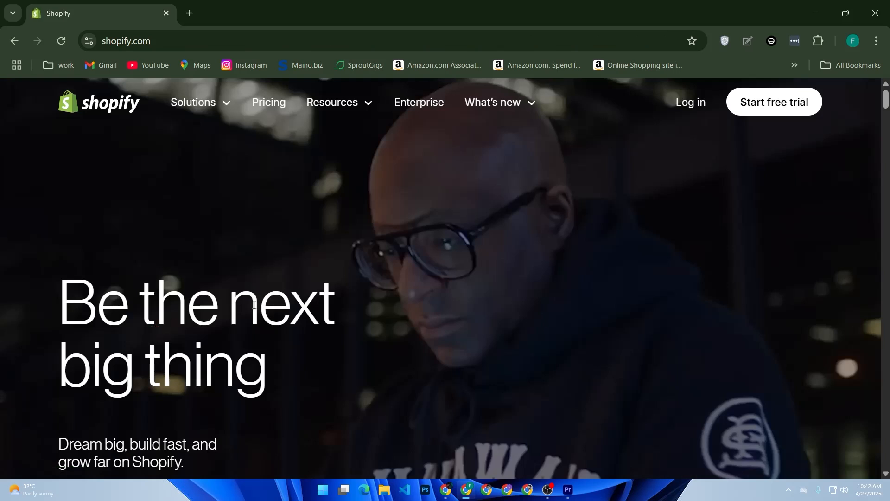
{"action": "left_click", "coordinate": [695, 110]}
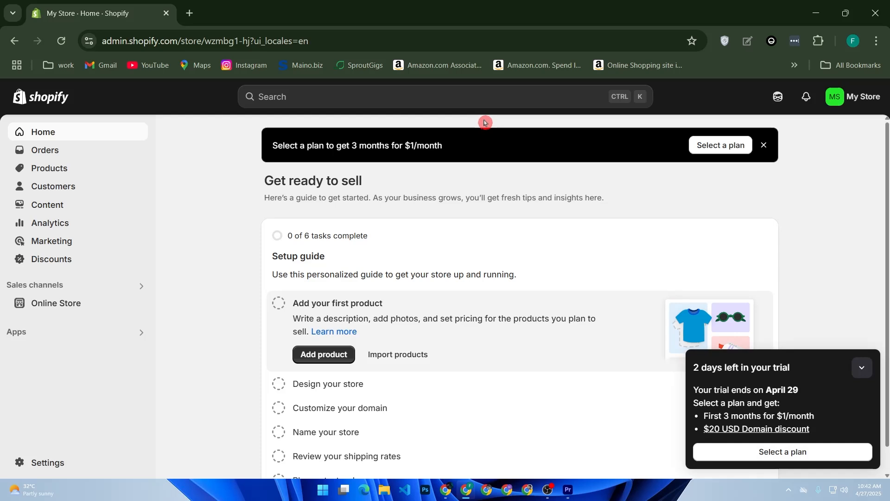
Go to the store's apps and sales channels settings and open the Shopify App Store.
{"action": "left_click", "coordinate": [104, 335]}
{"action": "left_click", "coordinate": [318, 216]}
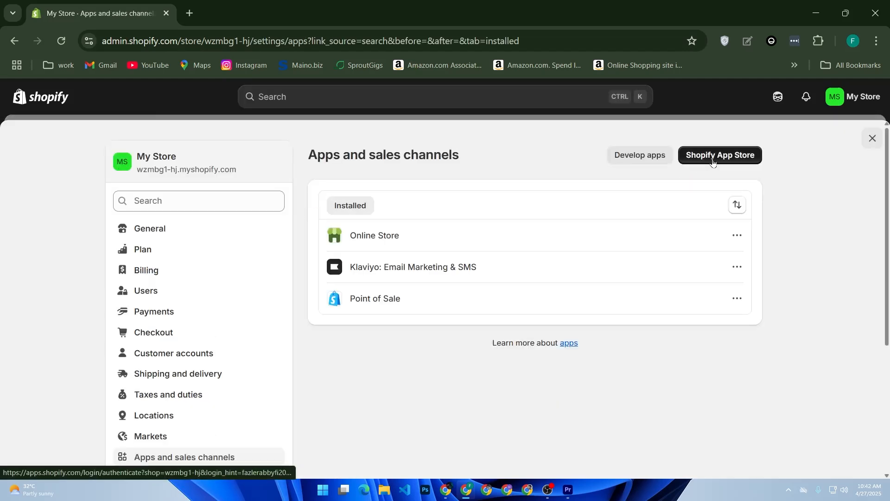
{"action": "left_click", "coordinate": [713, 161]}
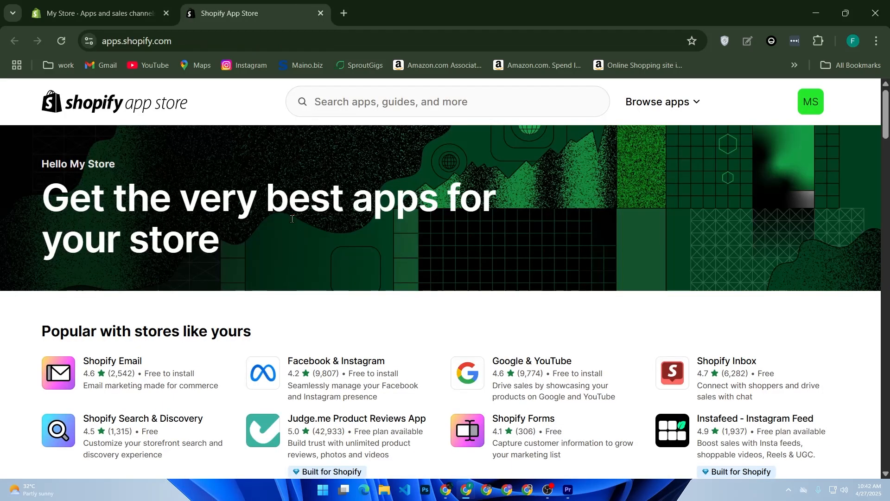
Search the app store for "email pop up" using the suggested query.
{"action": "left_click", "coordinate": [472, 96]}
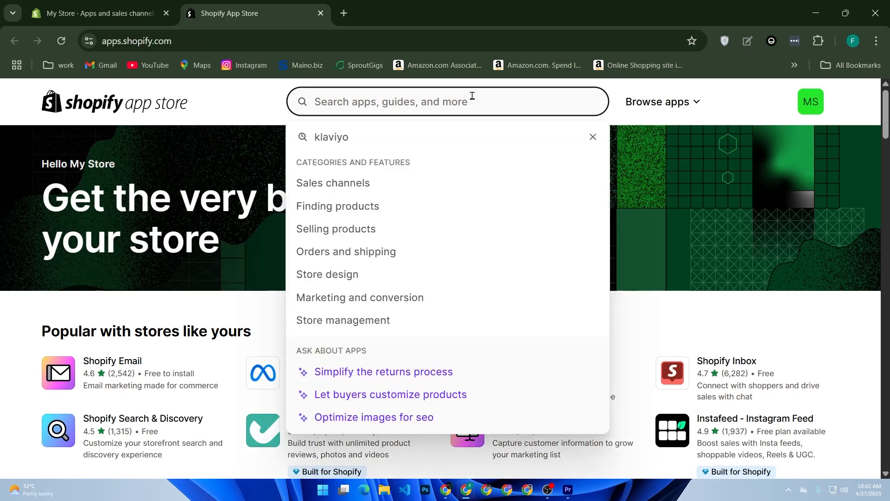
{"action": "type", "text": "email"}
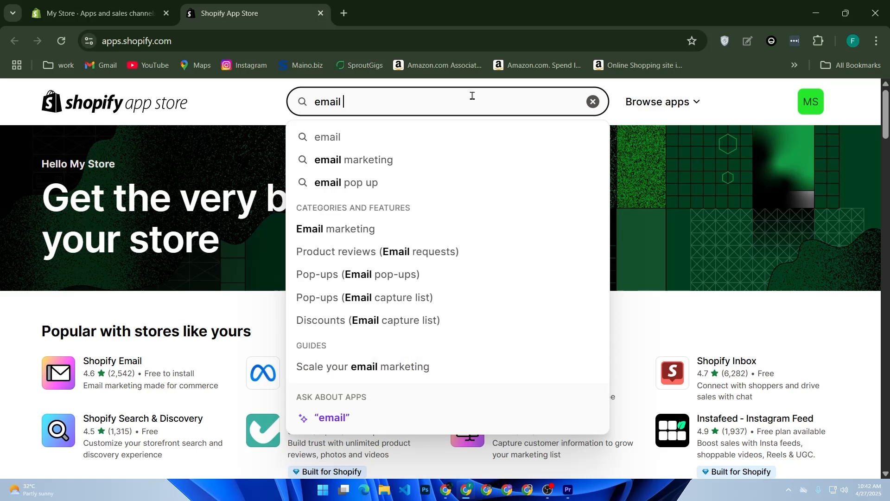
{"action": "left_click", "coordinate": [415, 182]}
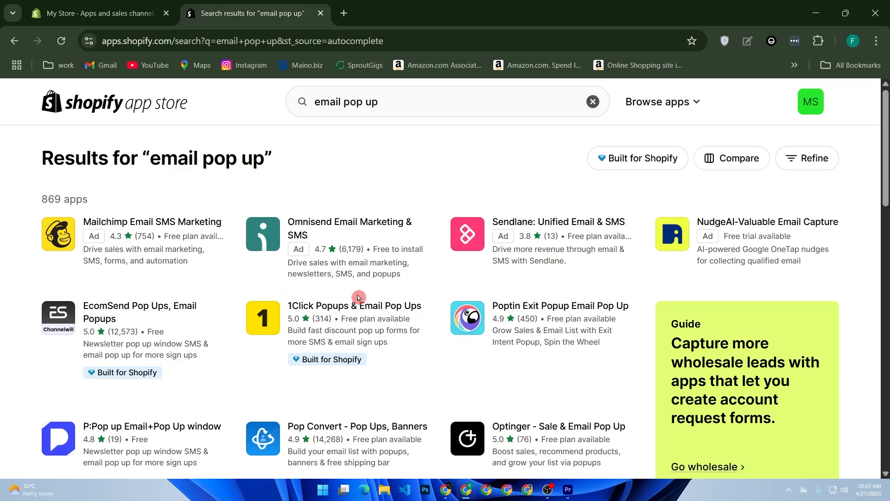
Examine the email pop up search results to compare the available apps, ratings and pricing.
{"action": "scroll", "coordinate": [358, 297], "scroll_direction": "down", "scroll_amount": 2}
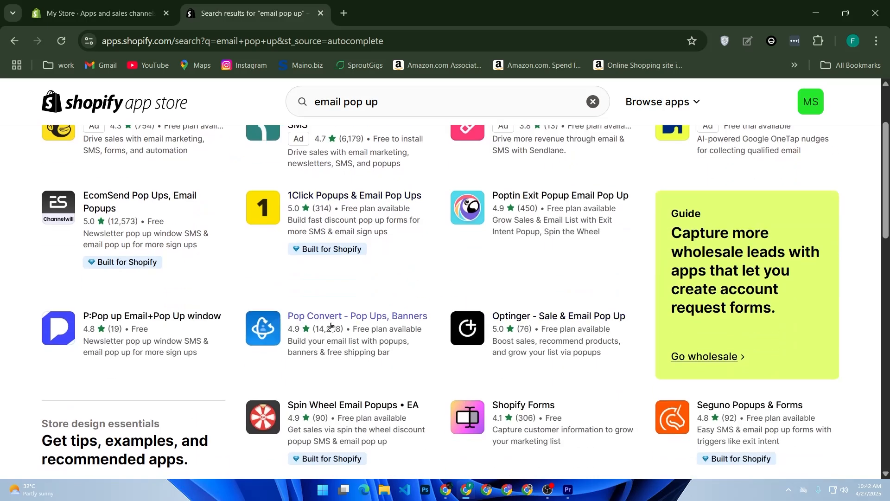
{"action": "scroll", "coordinate": [330, 326], "scroll_direction": "down", "scroll_amount": 2}
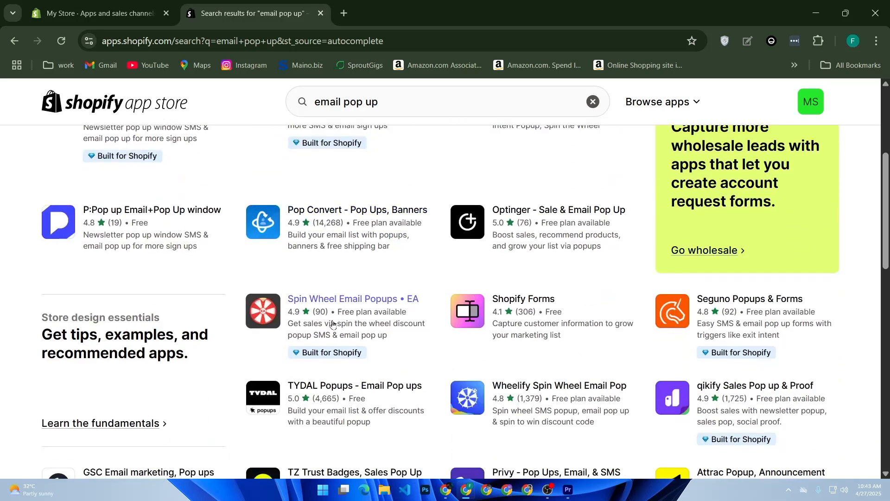
{"action": "scroll", "coordinate": [453, 335], "scroll_direction": "down", "scroll_amount": 2}
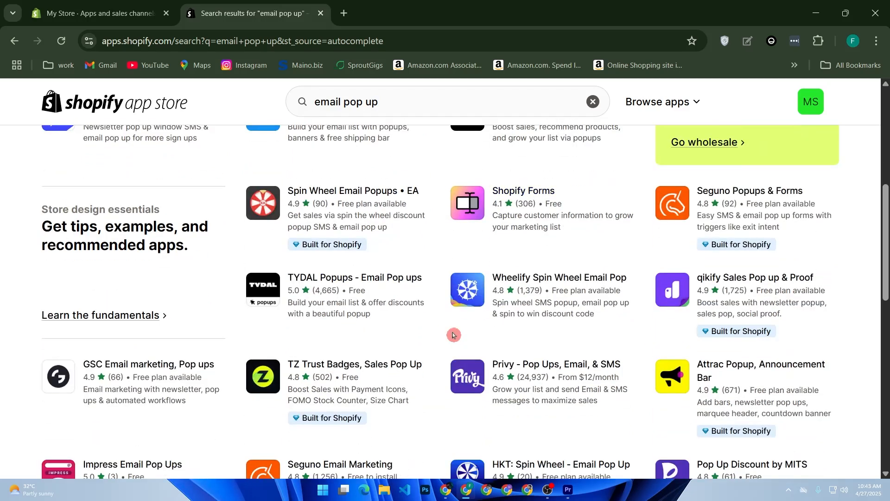
{"action": "scroll", "coordinate": [453, 335], "scroll_direction": "down", "scroll_amount": 2}
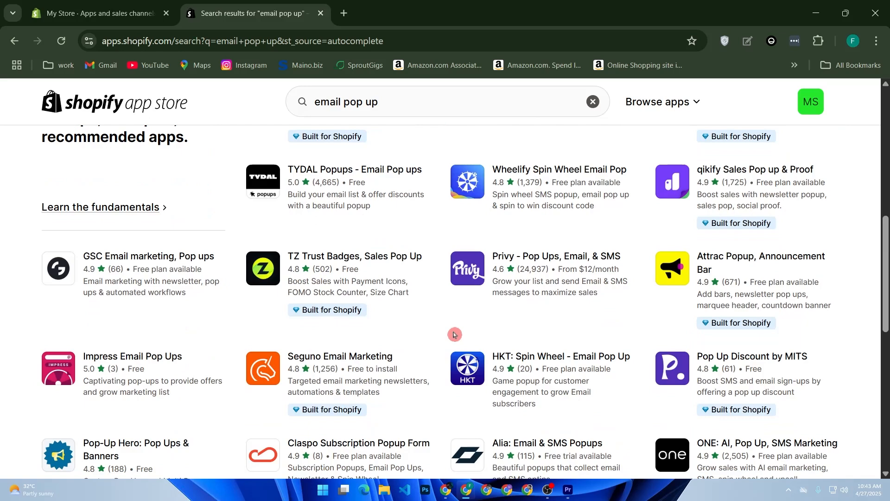
{"action": "scroll", "coordinate": [453, 334], "scroll_direction": "down", "scroll_amount": 2}
{"action": "scroll", "coordinate": [453, 335], "scroll_direction": "up", "scroll_amount": 8}
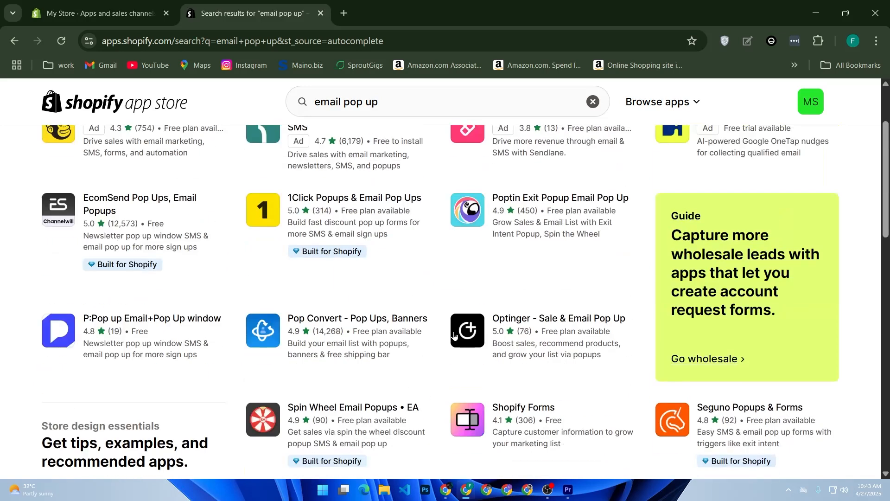
{"action": "scroll", "coordinate": [454, 334], "scroll_direction": "up", "scroll_amount": 2}
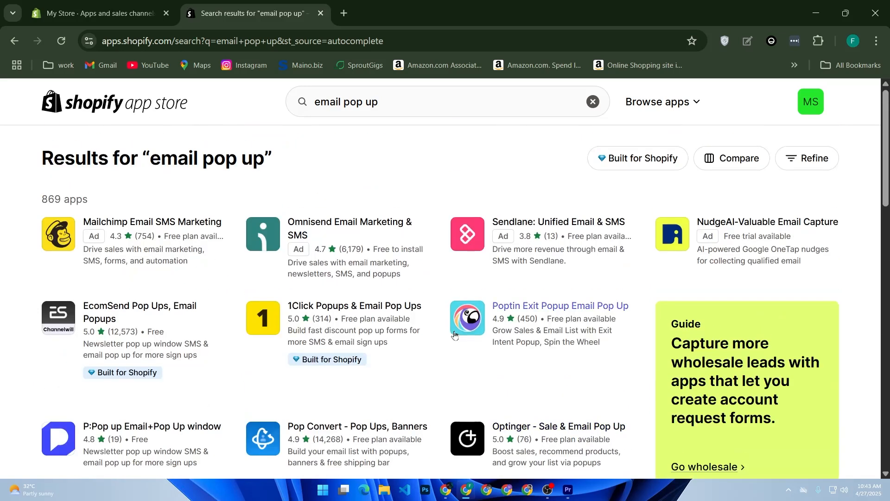
{"action": "left_click", "coordinate": [412, 168]}
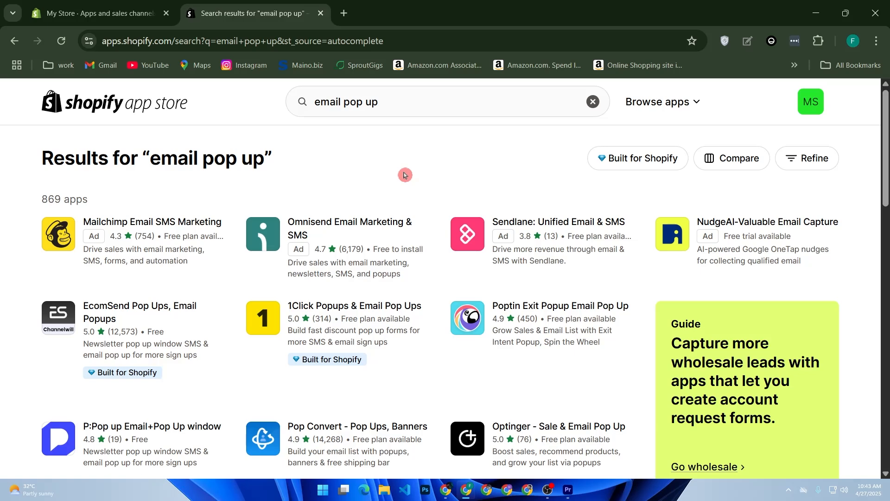
Replace the app store search with the suggested query "rivo popups".
{"action": "left_click_drag", "start_coordinate": [410, 103], "coordinate": [314, 100]}
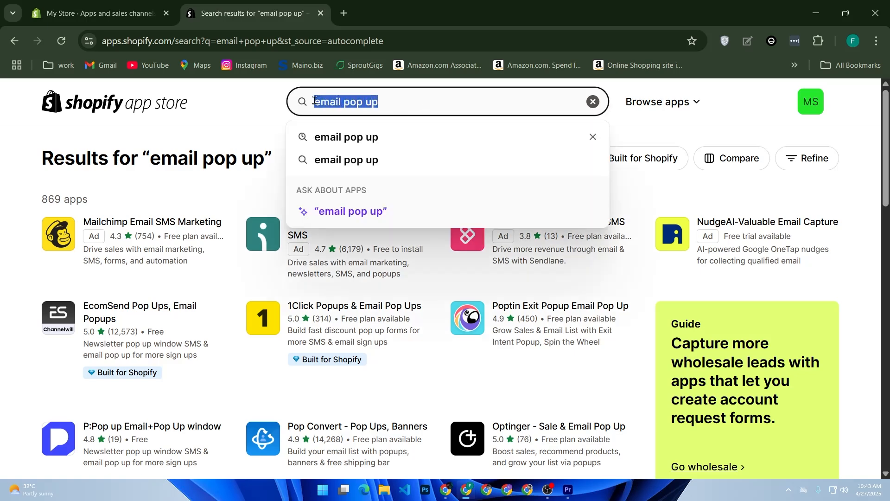
{"action": "type", "text": "rivo "}
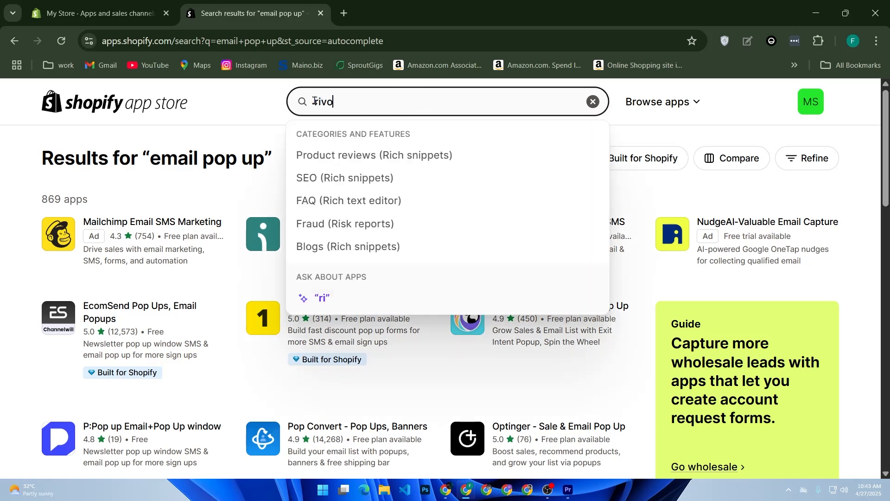
{"action": "type", "text": "popu"}
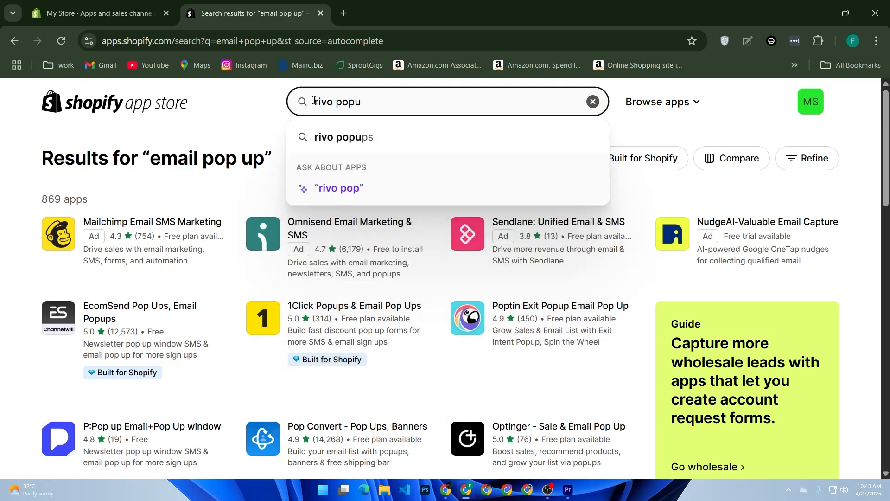
{"action": "left_click", "coordinate": [362, 142]}
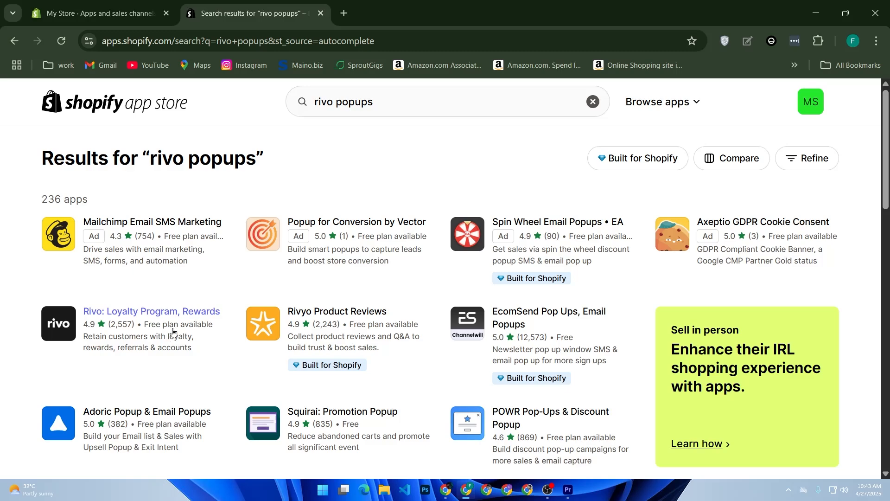
View the Rivo: Loyalty Program, Rewards app listing and return to the search results.
{"action": "scroll", "coordinate": [174, 333], "scroll_direction": "down", "scroll_amount": 2}
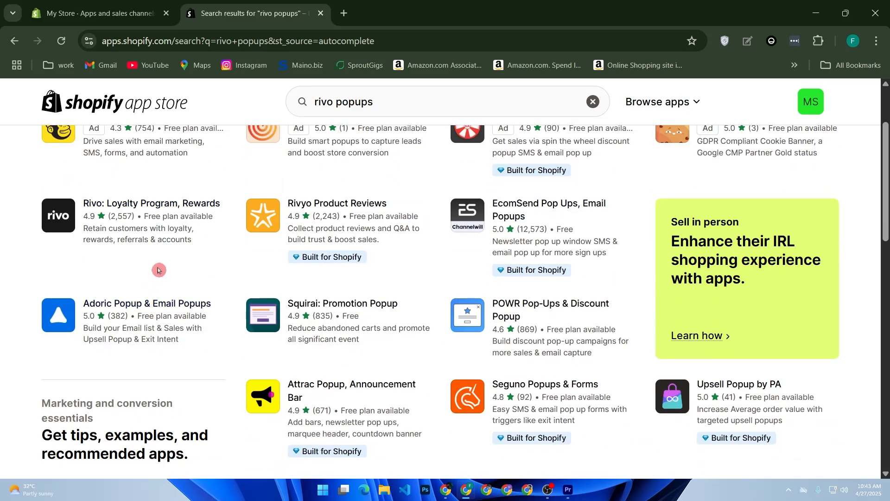
{"action": "scroll", "coordinate": [156, 269], "scroll_direction": "up", "scroll_amount": 2}
{"action": "left_click", "coordinate": [122, 314]}
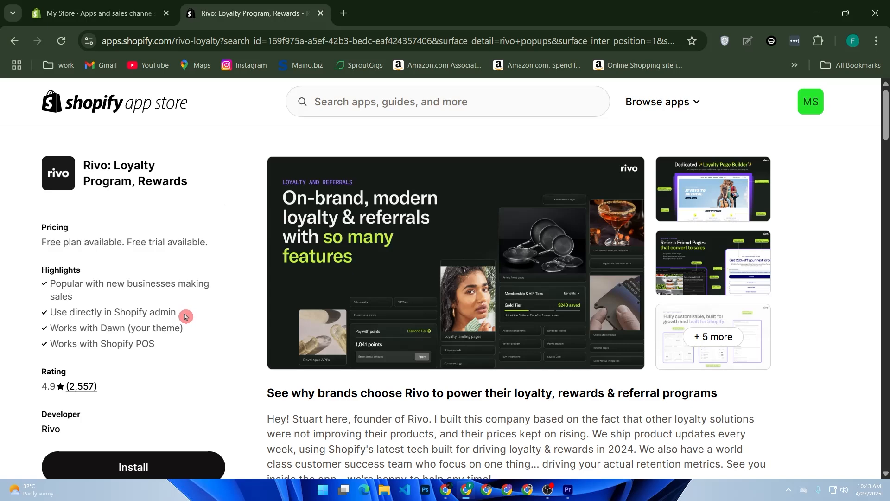
{"action": "key", "text": "alt+Left"}
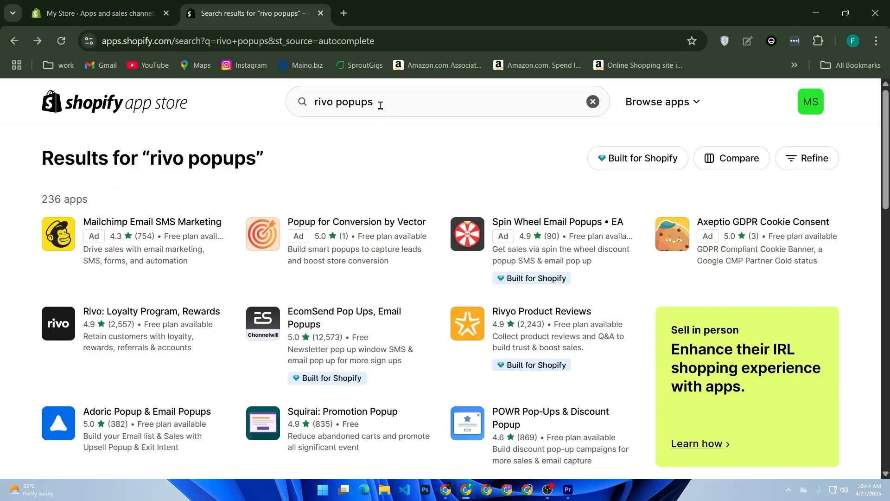
Search the app store for "privy" and open the Privy - Pop Ups, Email, & SMS listing.
{"action": "left_click_drag", "start_coordinate": [381, 107], "coordinate": [304, 110]}
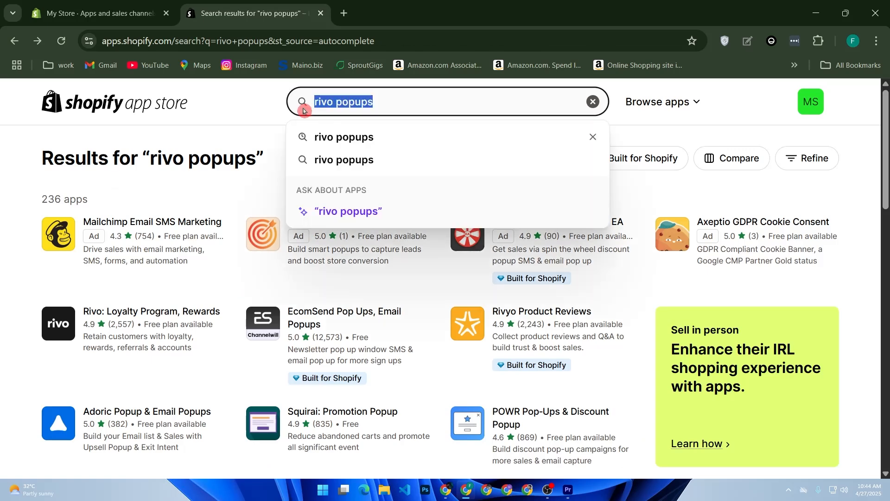
{"action": "type", "text": "prib"}
{"action": "key", "text": "BackSpace"}
{"action": "type", "text": "v"}
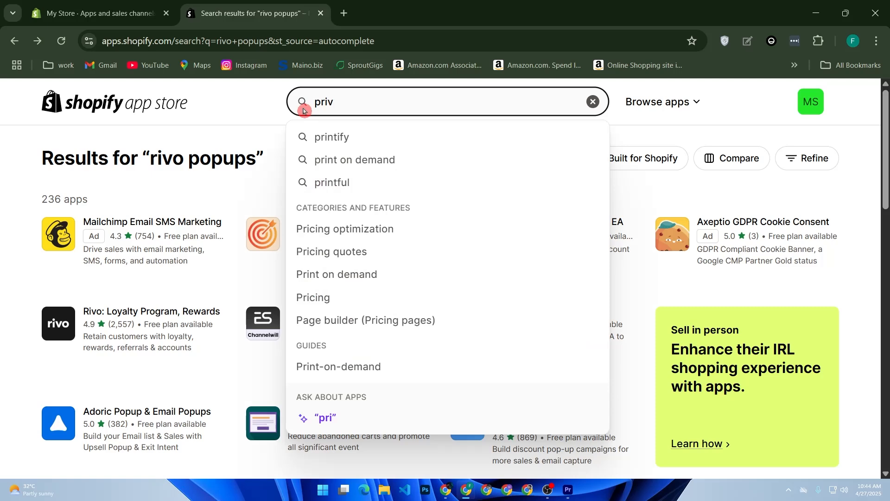
{"action": "type", "text": "t"}
{"action": "key", "text": "BackSpace"}
{"action": "type", "text": "y"}
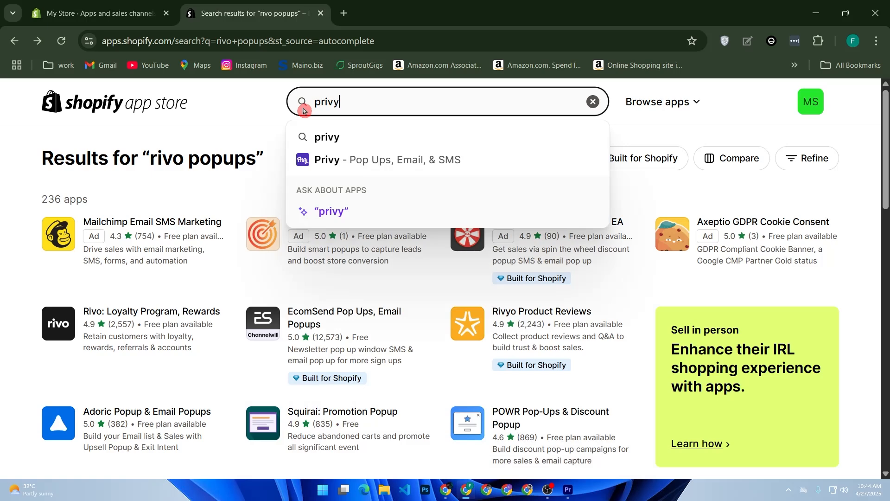
{"action": "left_click", "coordinate": [371, 160]}
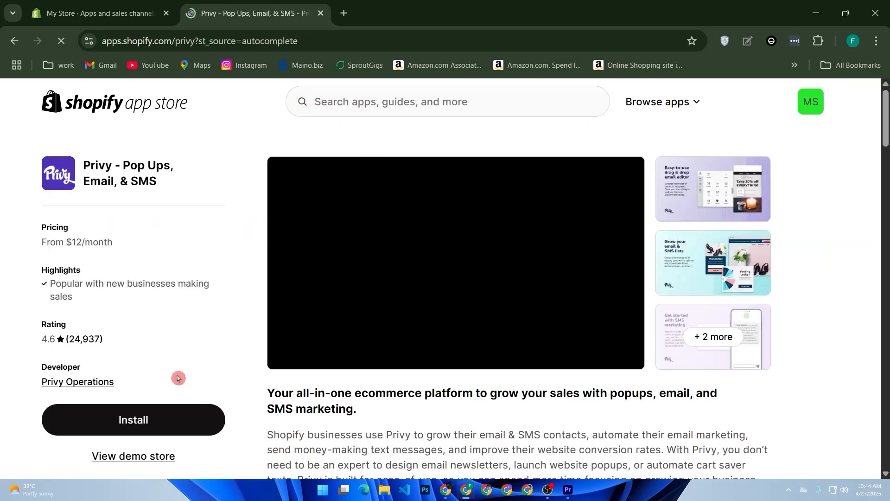
Install the Privy app on the store and create a new business linked to the Shopify account.
{"action": "left_click", "coordinate": [186, 417]}
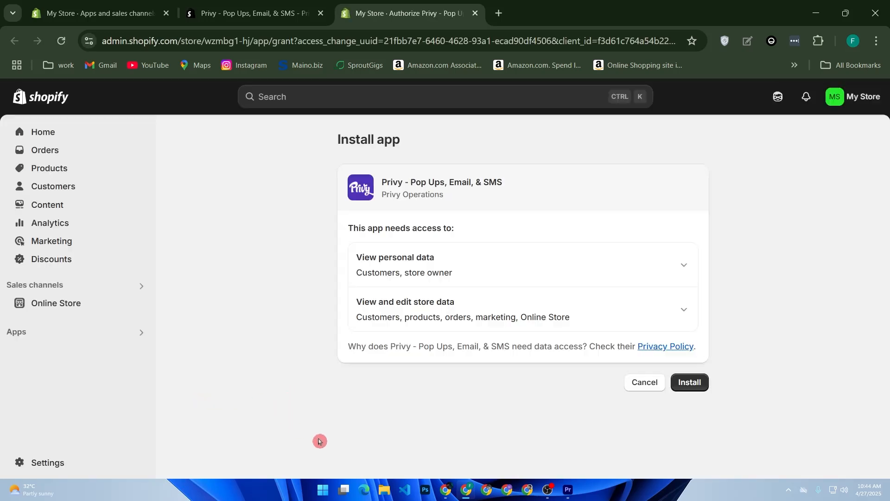
{"action": "left_click", "coordinate": [703, 384]}
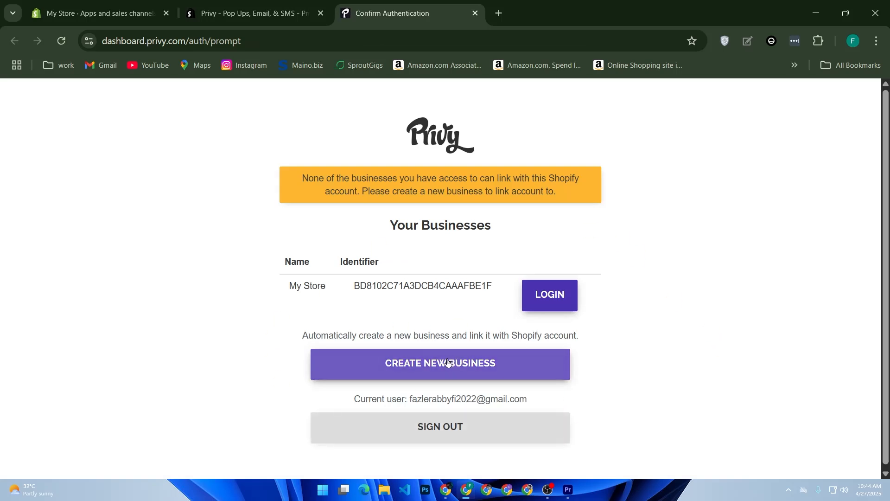
{"action": "left_click", "coordinate": [447, 363]}
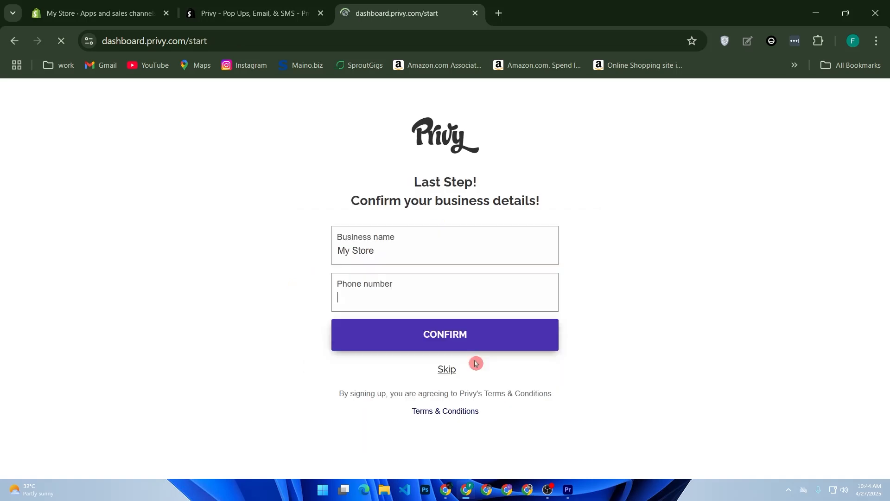
Skip confirming the Privy business details without entering a phone number.
{"action": "left_click", "coordinate": [361, 242]}
{"action": "left_click", "coordinate": [398, 301]}
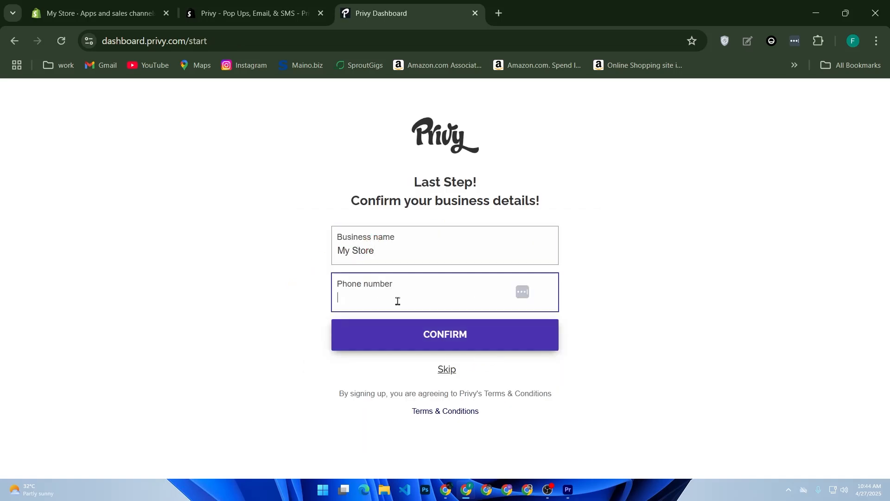
{"action": "left_click", "coordinate": [442, 368]}
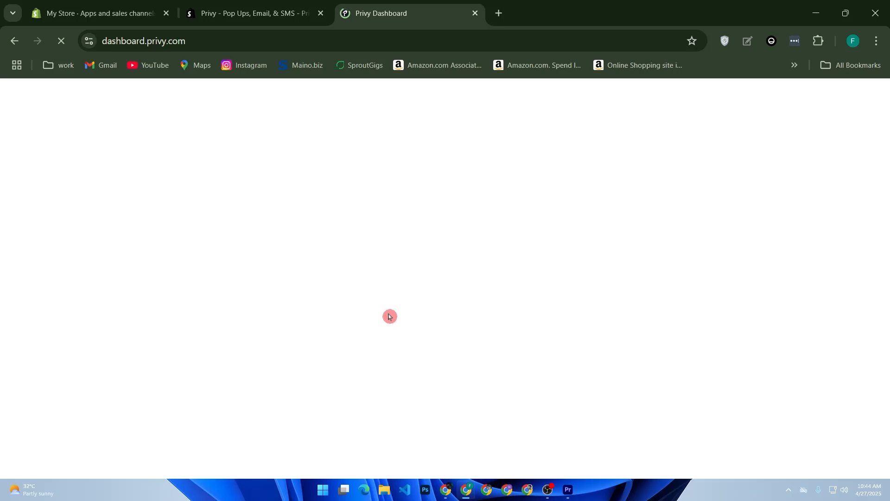
Fill in the contact email and phone number in the Privy account details and continue the onboarding.
{"action": "left_click", "coordinate": [332, 342]}
{"action": "scroll", "coordinate": [404, 342], "scroll_direction": "down", "scroll_amount": 2}
{"action": "scroll", "coordinate": [403, 340], "scroll_direction": "up", "scroll_amount": 3}
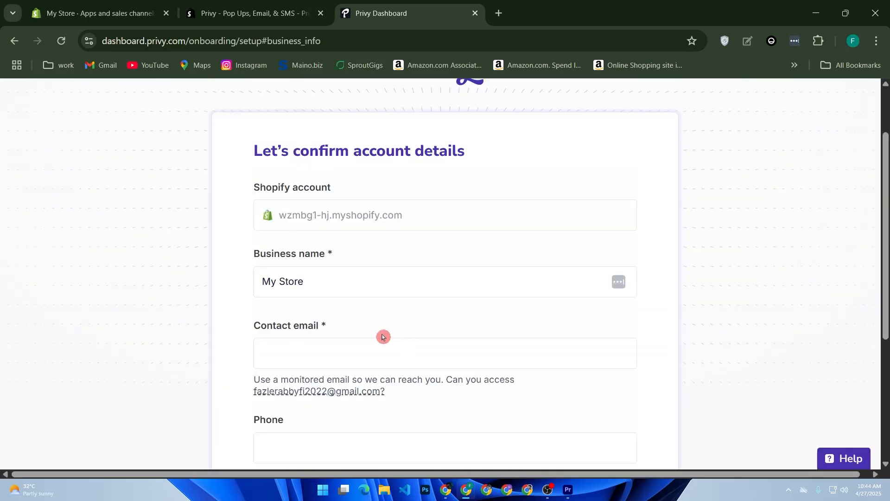
{"action": "left_click", "coordinate": [297, 347]}
{"action": "left_click", "coordinate": [377, 373]}
{"action": "scroll", "coordinate": [377, 370], "scroll_direction": "down", "scroll_amount": 3}
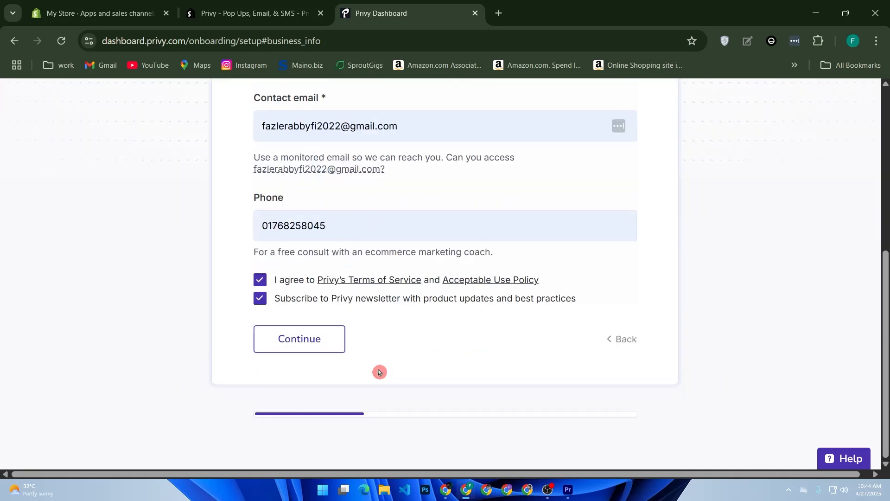
{"action": "left_click", "coordinate": [323, 352]}
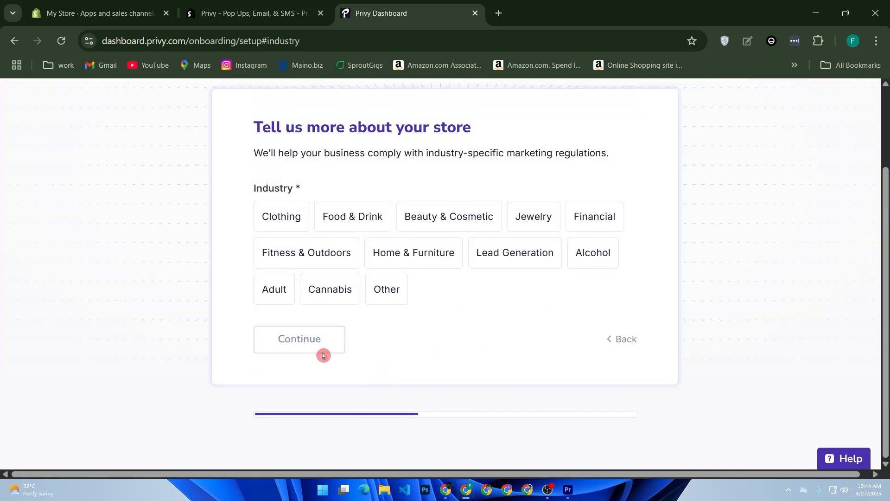
Choose Clothing as the store's industry and continue to the marketing tool question.
{"action": "left_click", "coordinate": [287, 223]}
{"action": "left_click", "coordinate": [399, 225]}
{"action": "left_click", "coordinate": [383, 224]}
{"action": "left_click", "coordinate": [288, 221]}
{"action": "left_click", "coordinate": [295, 348]}
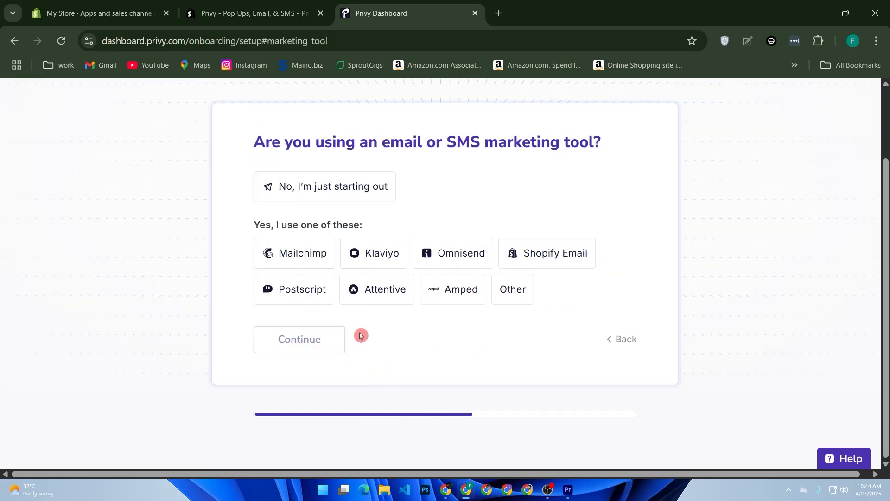
Answer that no marketing tool is used yet, and choose the 0 to 1K range for the number of contacts.
{"action": "left_click", "coordinate": [332, 199]}
{"action": "left_click", "coordinate": [321, 331]}
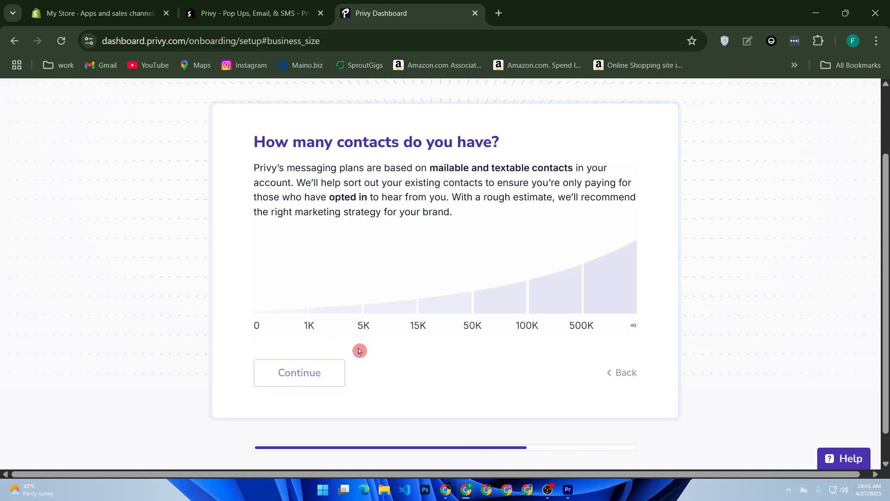
{"action": "left_click", "coordinate": [303, 318]}
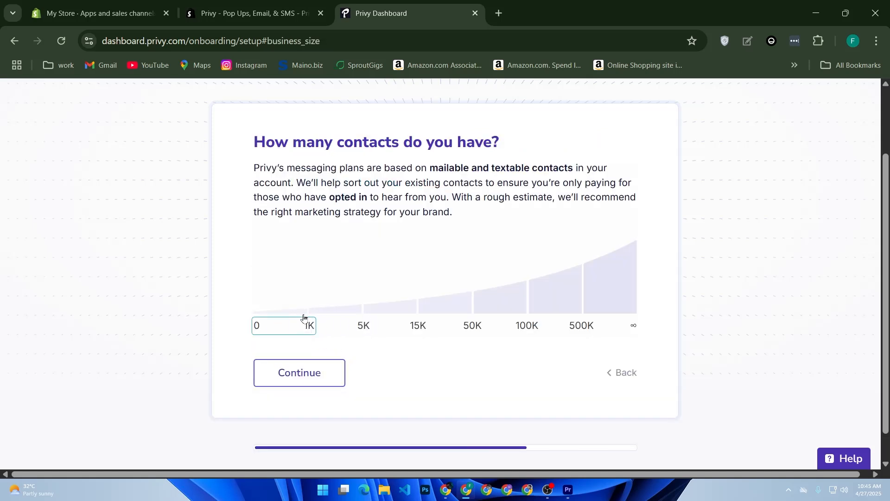
{"action": "left_click", "coordinate": [335, 384]}
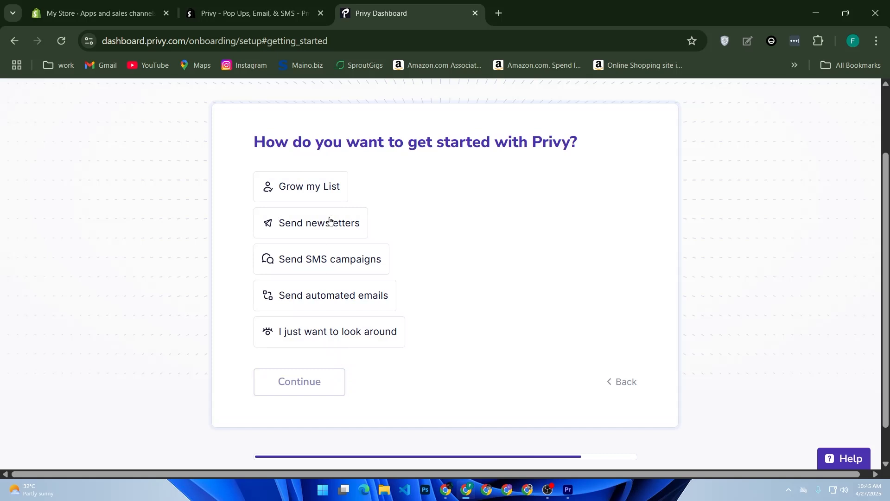
Choose "I just want to look around" as the way to get started and finish the onboarding with the referral channel blank.
{"action": "left_click", "coordinate": [308, 258]}
{"action": "left_click", "coordinate": [319, 297]}
{"action": "left_click", "coordinate": [318, 339]}
{"action": "left_click", "coordinate": [322, 371]}
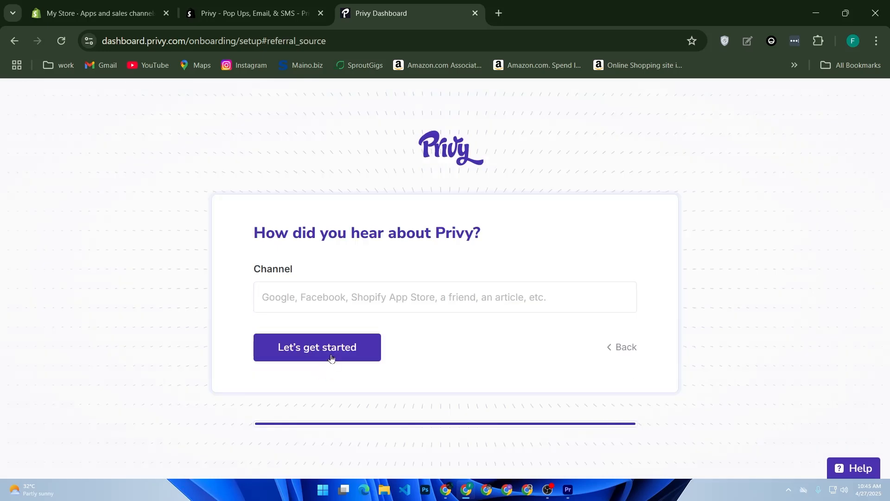
{"action": "left_click", "coordinate": [331, 358]}
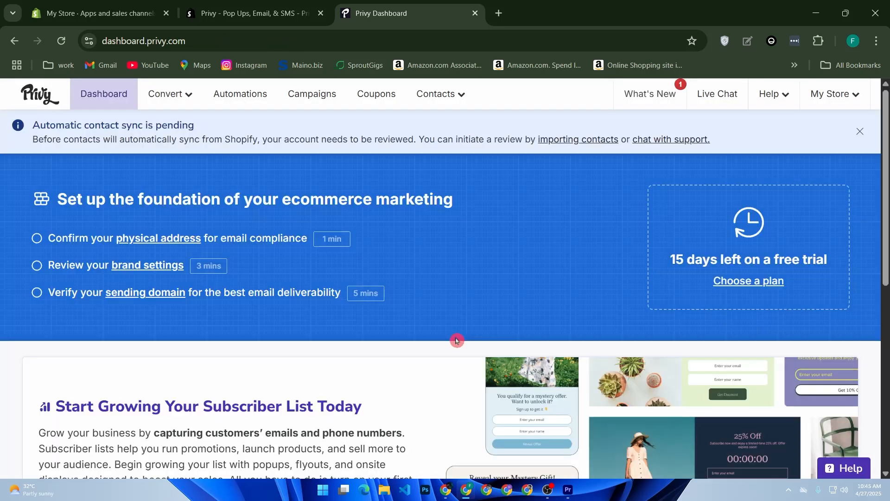
Create a new email campaign and look through its recipient, sender, subject and coupon settings.
{"action": "left_click", "coordinate": [320, 98]}
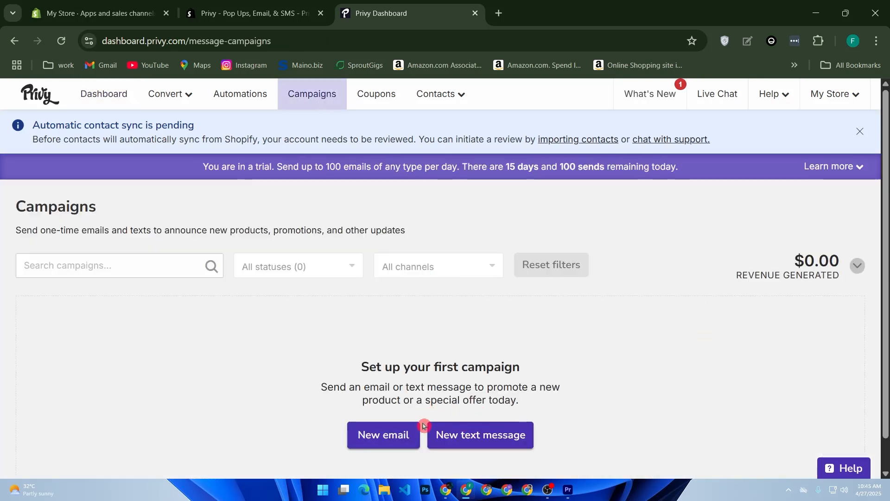
{"action": "left_click", "coordinate": [401, 443]}
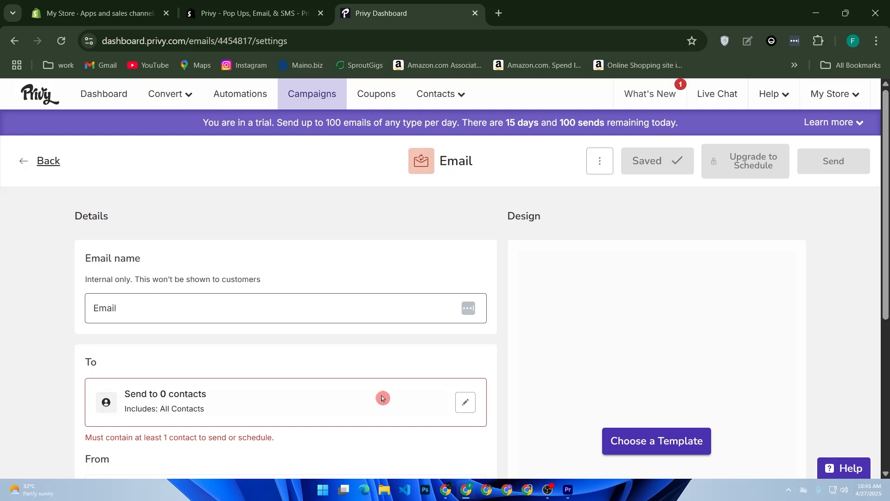
{"action": "scroll", "coordinate": [275, 333], "scroll_direction": "down", "scroll_amount": 2}
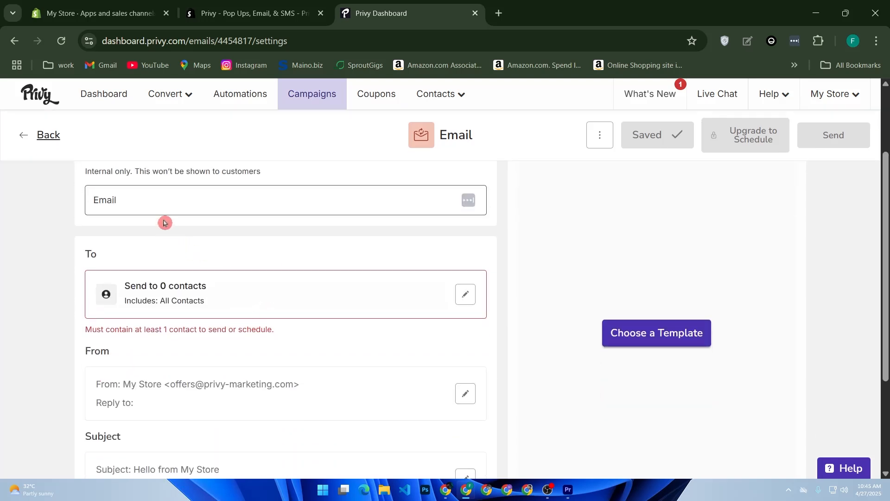
{"action": "scroll", "coordinate": [218, 306], "scroll_direction": "down", "scroll_amount": 2}
{"action": "scroll", "coordinate": [186, 308], "scroll_direction": "down", "scroll_amount": 1}
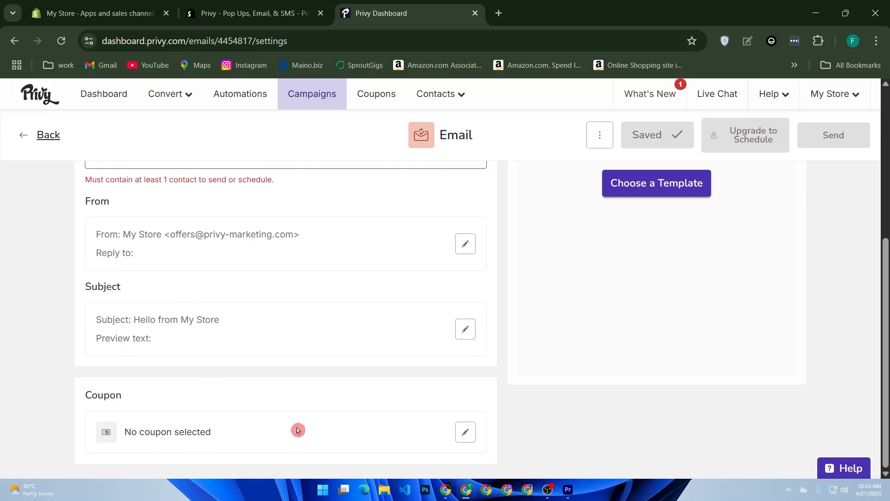
{"action": "scroll", "coordinate": [290, 424], "scroll_direction": "up", "scroll_amount": 5}
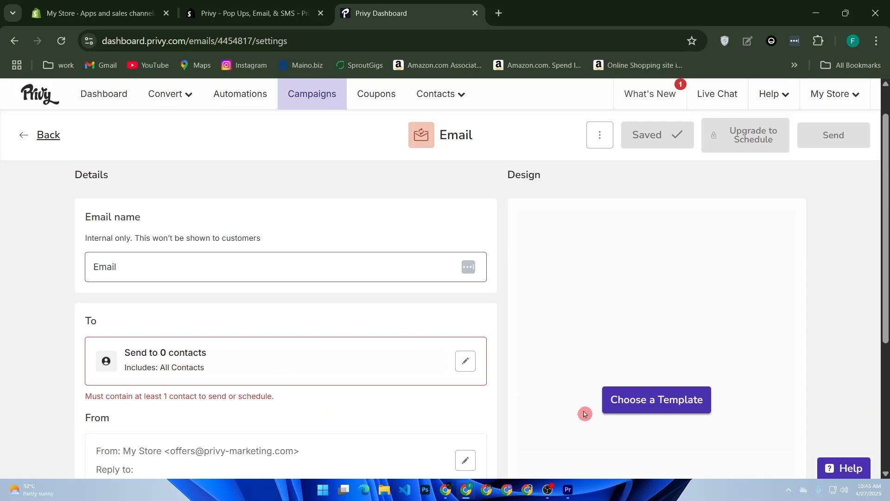
Apply the Text & products template to the email design.
{"action": "left_click", "coordinate": [658, 402]}
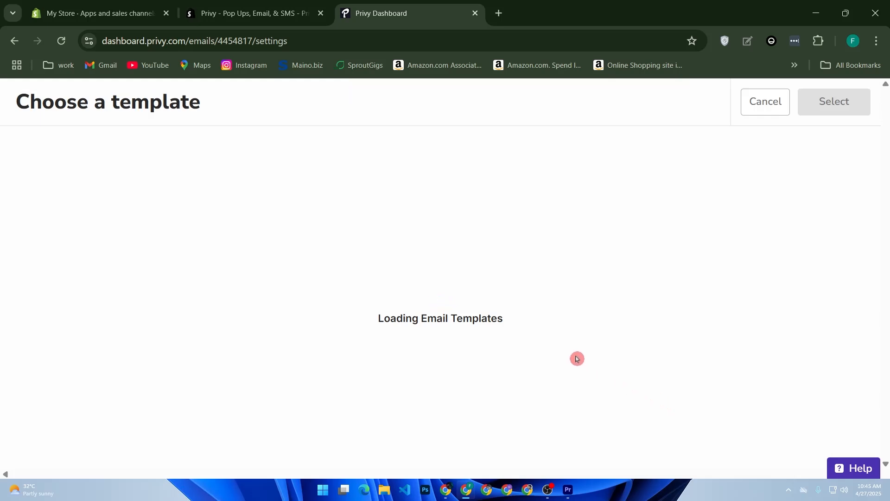
{"action": "scroll", "coordinate": [575, 355], "scroll_direction": "down", "scroll_amount": 8}
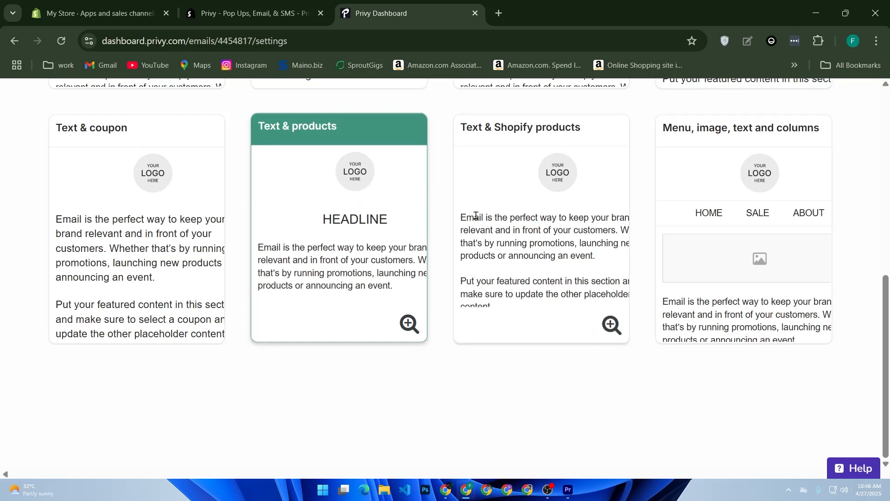
{"action": "scroll", "coordinate": [475, 218], "scroll_direction": "up", "scroll_amount": 9}
{"action": "left_click", "coordinate": [821, 113]}
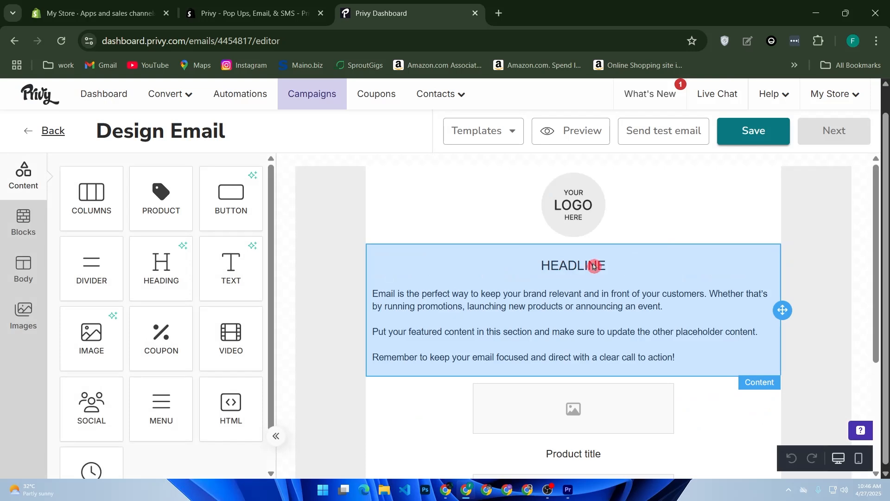
Replace the HEADLINE placeholder text with "get 10%off your first order!".
{"action": "left_click", "coordinate": [593, 266]}
{"action": "left_click_drag", "start_coordinate": [598, 266], "coordinate": [533, 266]}
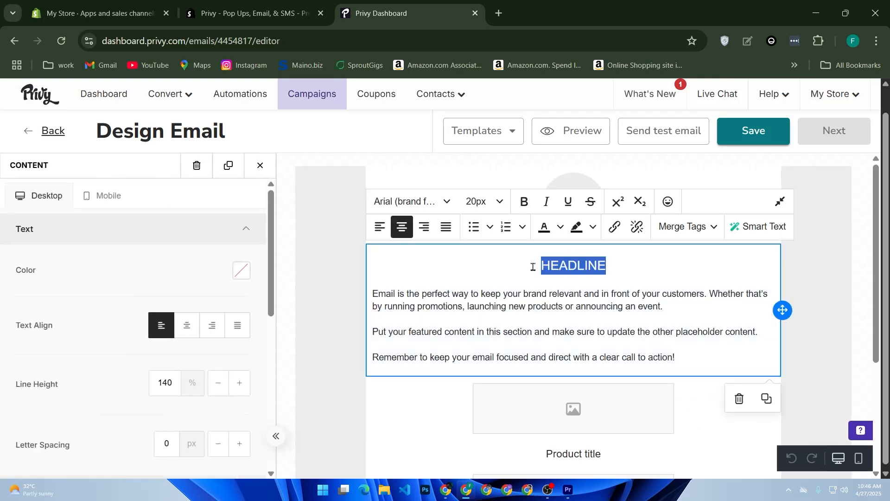
{"action": "type", "text": "get"}
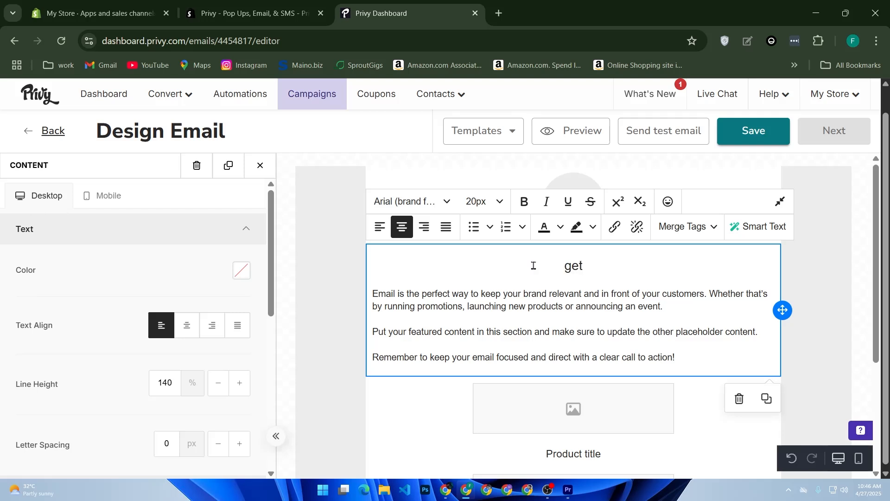
{"action": "type", "text": " 10%off "}
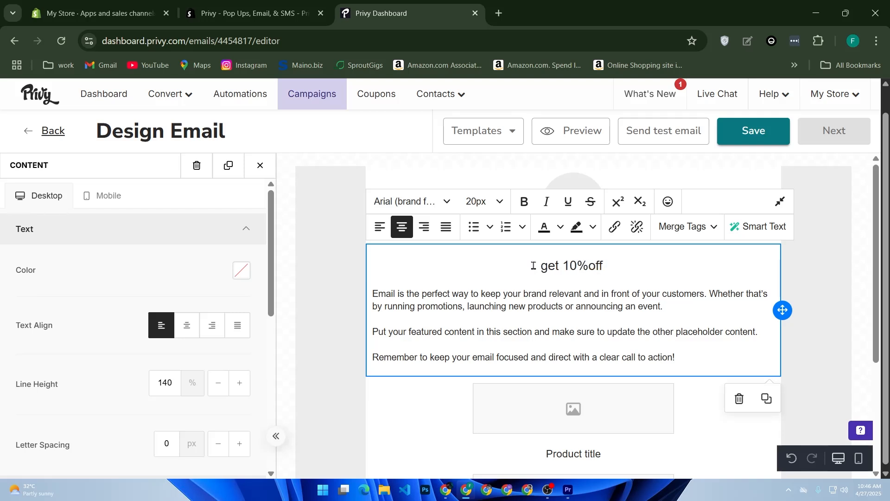
{"action": "type", "text": "your first order"}
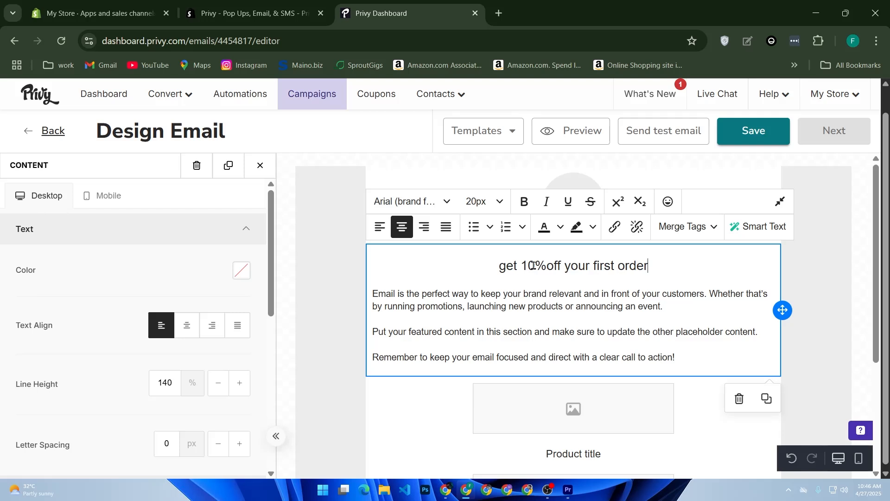
{"action": "type", "text": "!"}
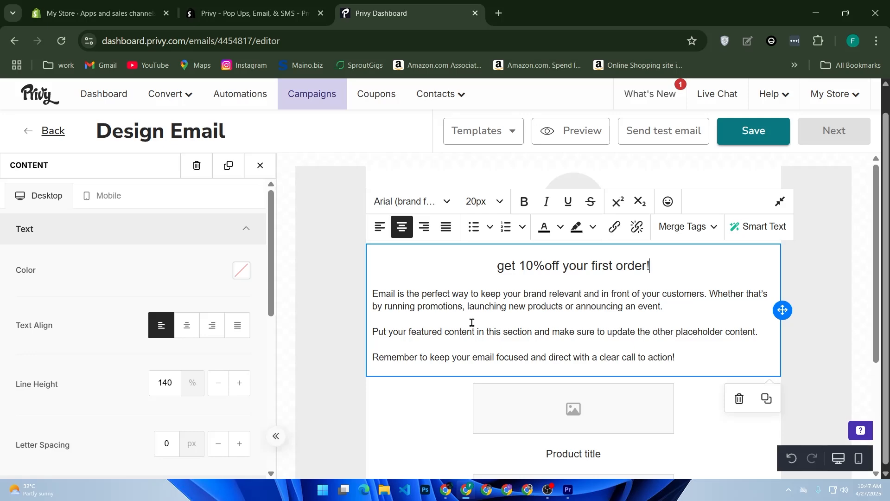
Save the email design with its placeholder image kept, and proceed to the campaign settings.
{"action": "scroll", "coordinate": [570, 360], "scroll_direction": "down", "scroll_amount": 4}
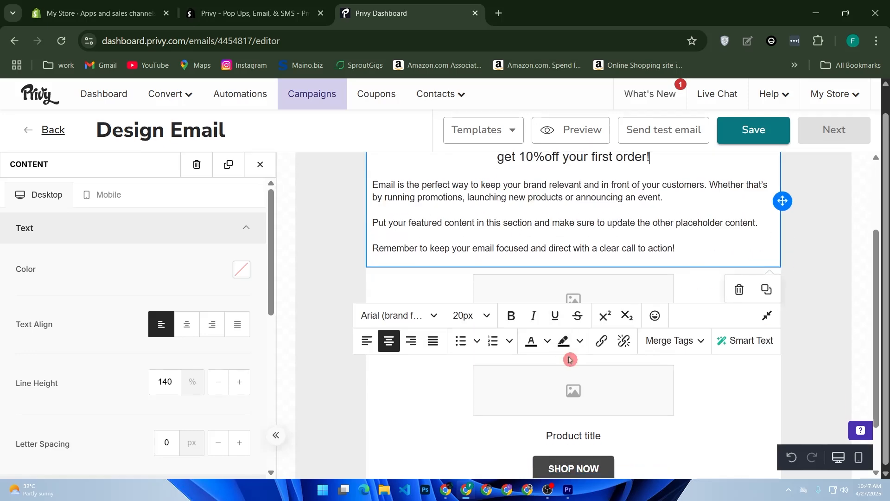
{"action": "scroll", "coordinate": [790, 243], "scroll_direction": "up", "scroll_amount": 4}
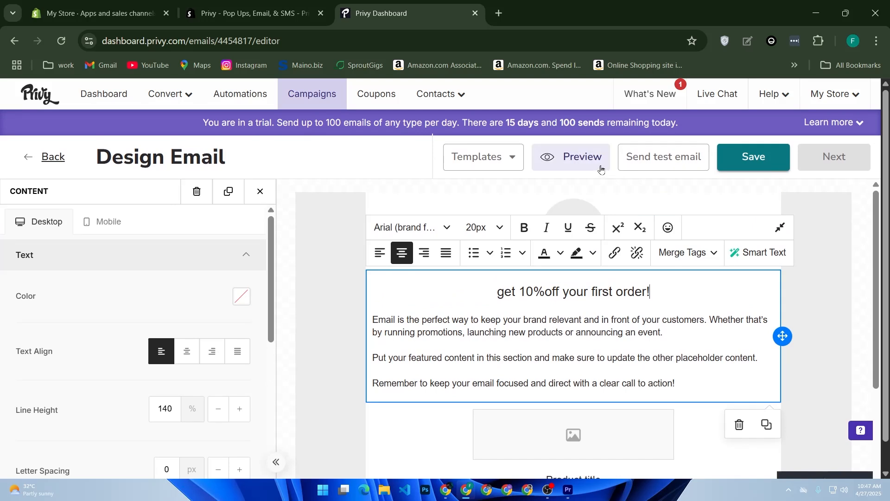
{"action": "left_click", "coordinate": [741, 169]}
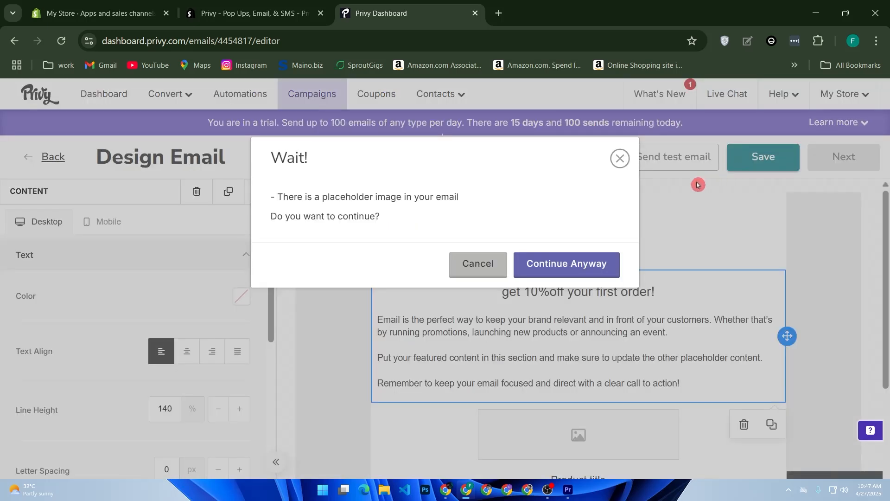
{"action": "left_click", "coordinate": [577, 264]}
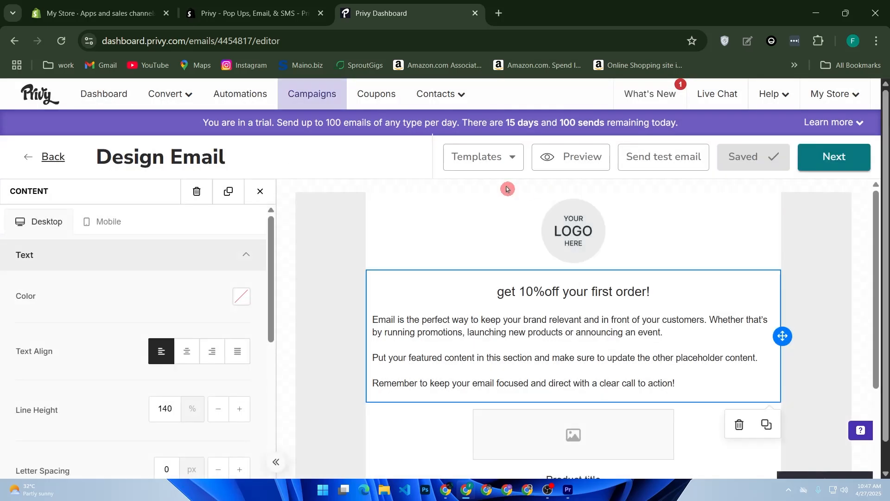
{"action": "left_click", "coordinate": [829, 159]}
Review the campaign details and open the recipient settings for editing.
{"action": "scroll", "coordinate": [455, 264], "scroll_direction": "down", "scroll_amount": 4}
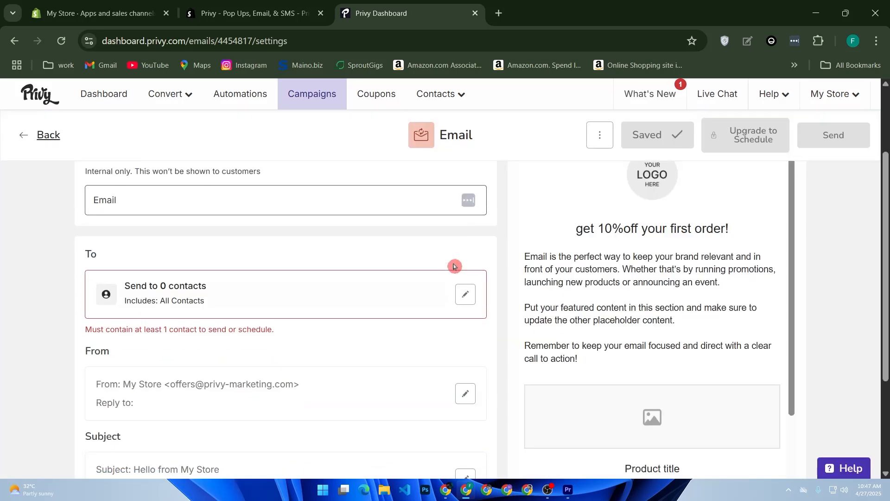
{"action": "scroll", "coordinate": [393, 363], "scroll_direction": "down", "scroll_amount": 1}
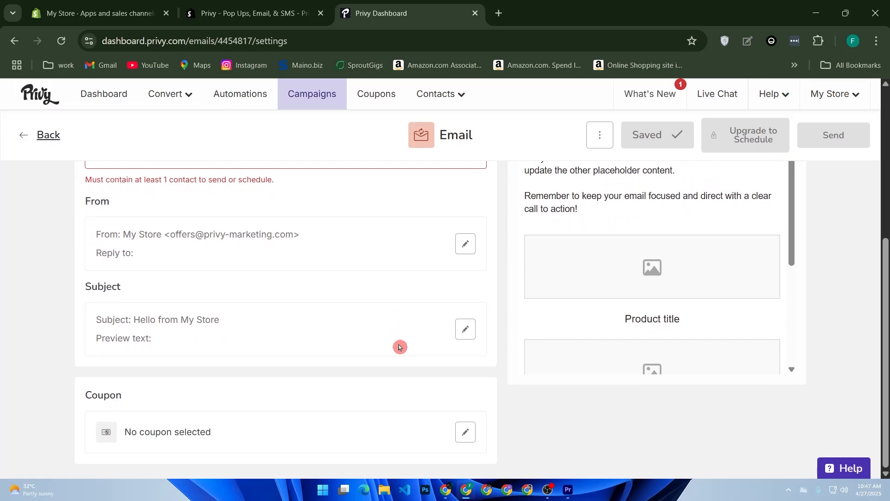
{"action": "scroll", "coordinate": [404, 347], "scroll_direction": "up", "scroll_amount": 5}
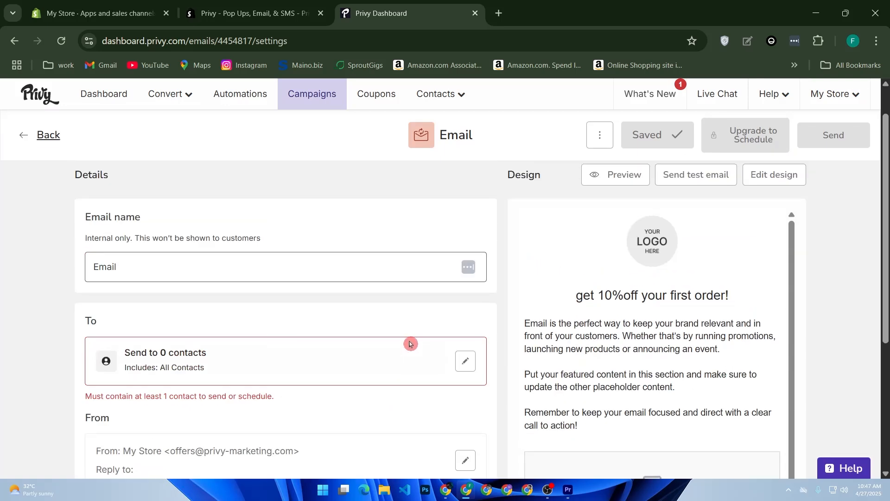
{"action": "left_click", "coordinate": [438, 275]}
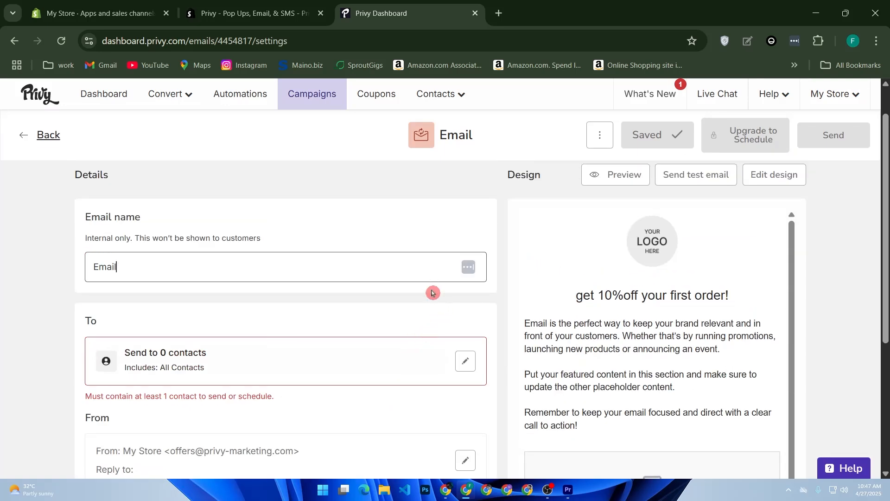
{"action": "left_click", "coordinate": [473, 360]}
{"action": "scroll", "coordinate": [463, 356], "scroll_direction": "down", "scroll_amount": 5}
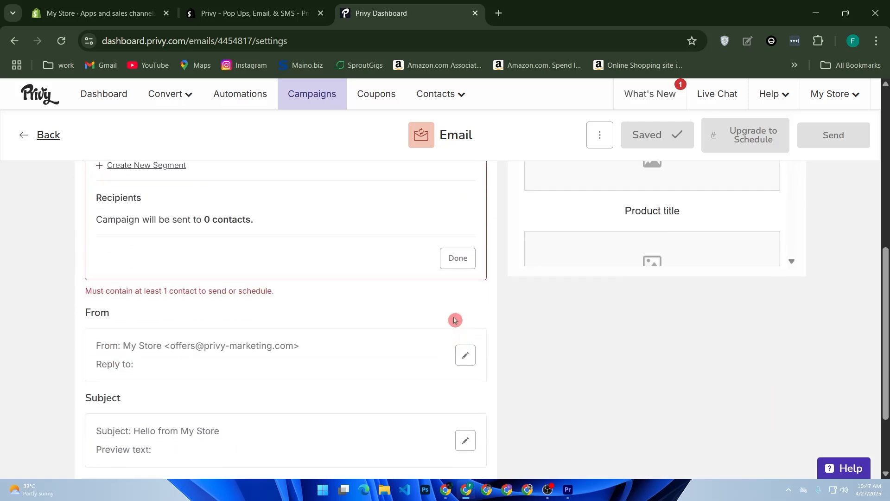
Open the sender details and choose privy-marketing.com (Default) as the From Email domain.
{"action": "left_click", "coordinate": [469, 357]}
{"action": "scroll", "coordinate": [278, 368], "scroll_direction": "down", "scroll_amount": 2}
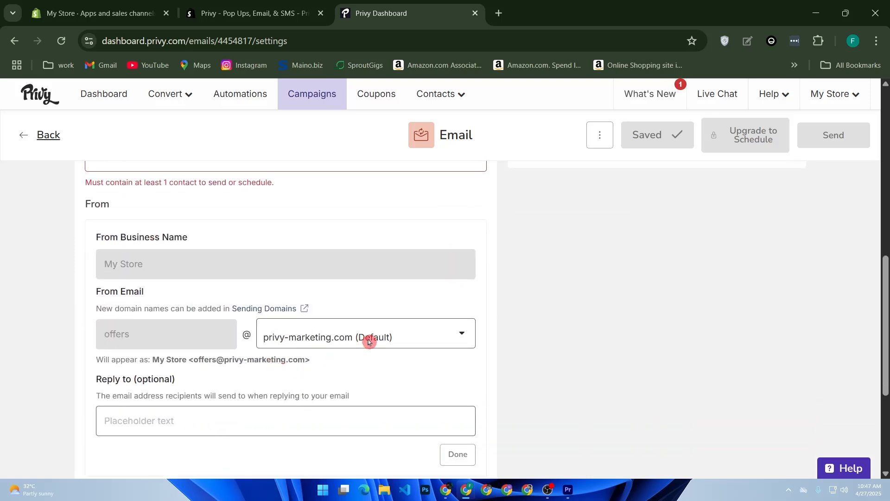
{"action": "left_click", "coordinate": [407, 336]}
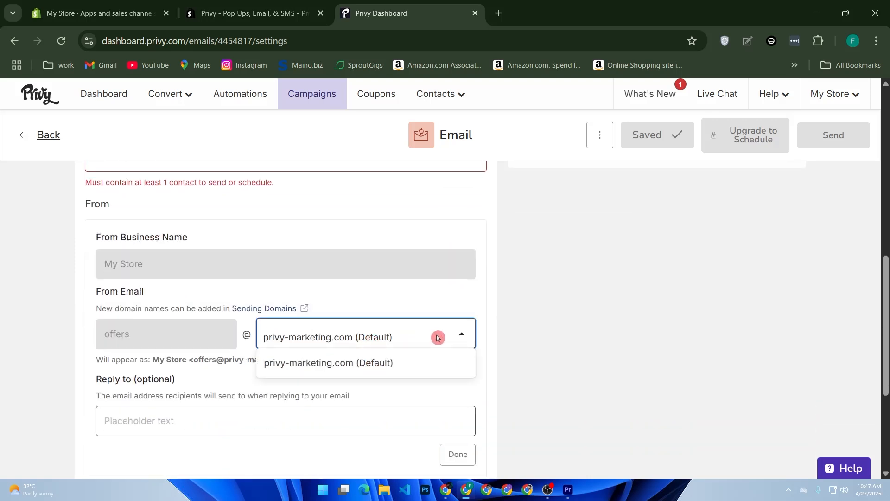
{"action": "left_click", "coordinate": [327, 364]}
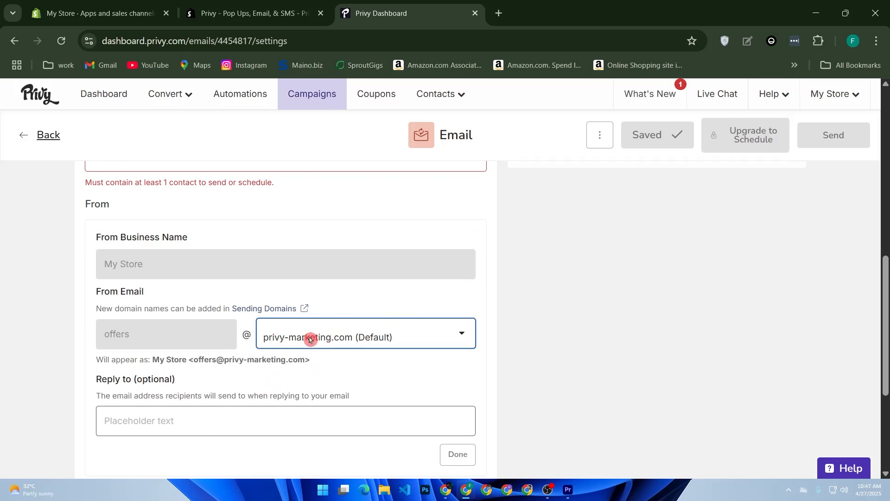
Open the email's subject and preview text for editing.
{"action": "scroll", "coordinate": [353, 341], "scroll_direction": "down", "scroll_amount": 3}
{"action": "scroll", "coordinate": [353, 341], "scroll_direction": "down", "scroll_amount": 1}
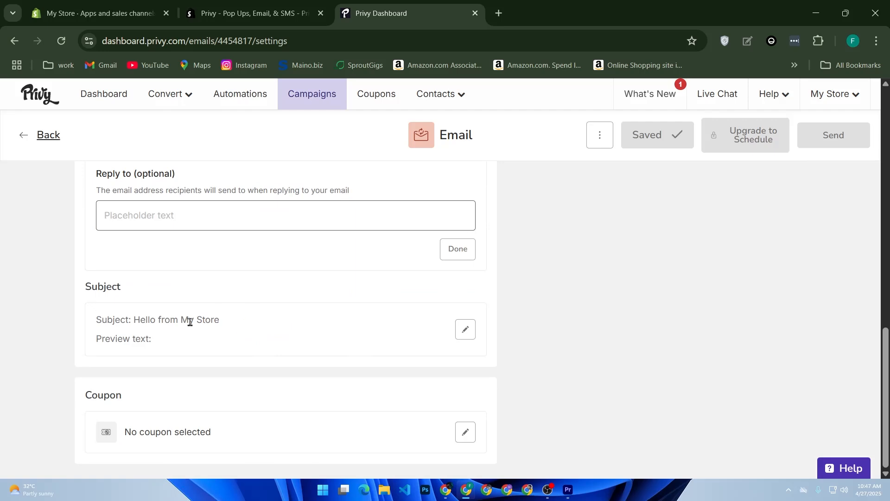
{"action": "left_click", "coordinate": [465, 329]}
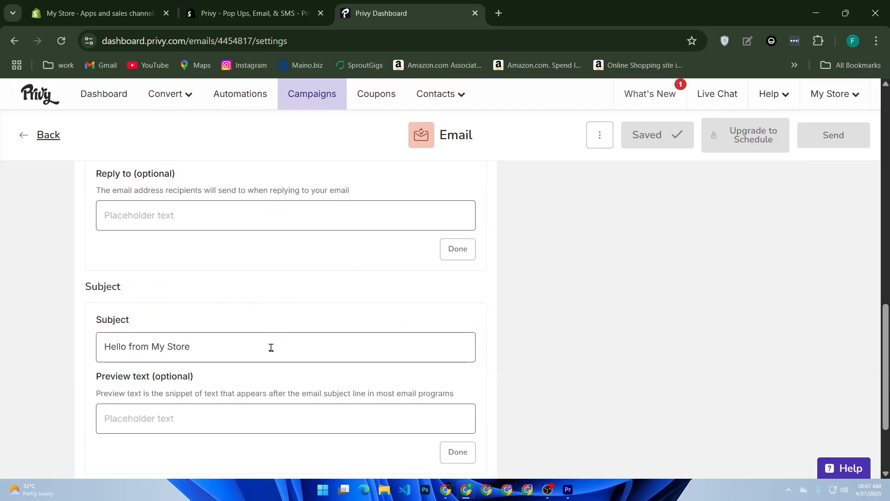
Activate the suggested 10% off coupon for the email campaign and save the campaign settings.
{"action": "scroll", "coordinate": [304, 351], "scroll_direction": "down", "scroll_amount": 2}
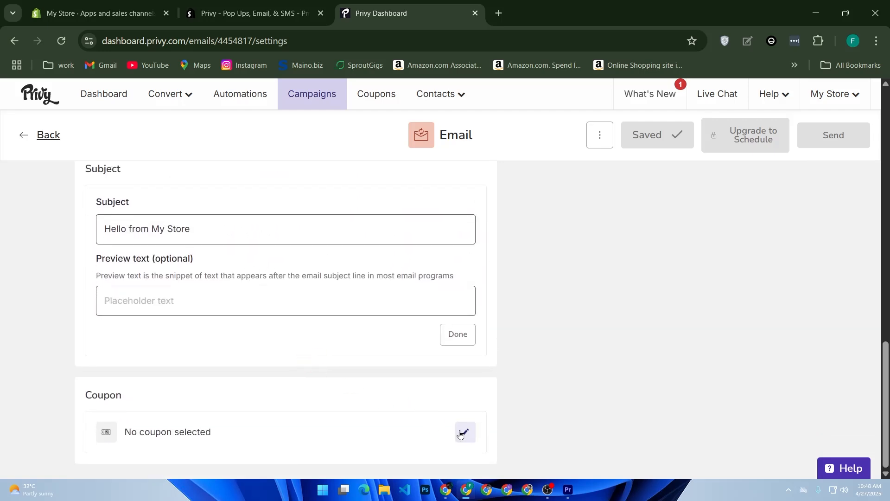
{"action": "scroll", "coordinate": [313, 370], "scroll_direction": "down", "scroll_amount": 4}
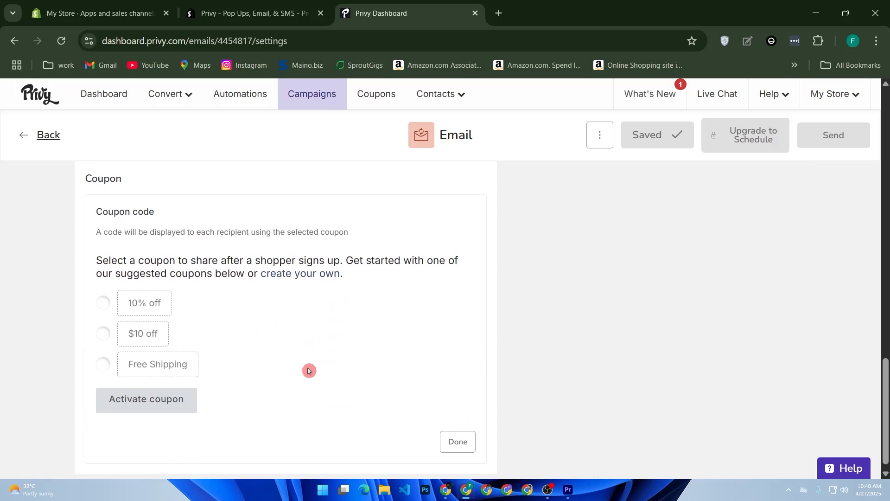
{"action": "left_click", "coordinate": [151, 308]}
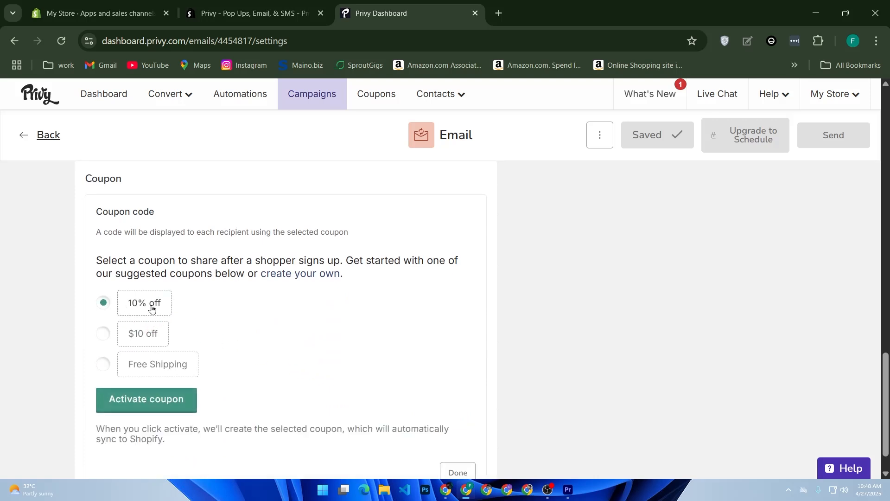
{"action": "left_click", "coordinate": [174, 402]}
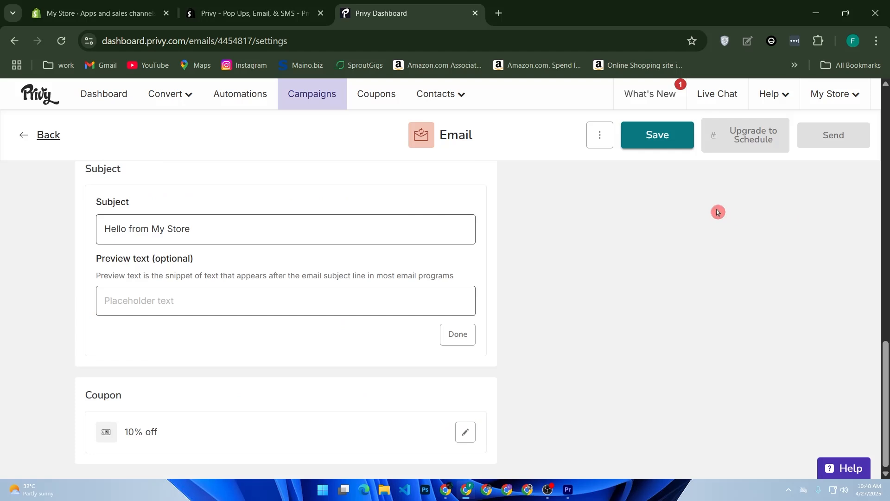
{"action": "left_click", "coordinate": [676, 142]}
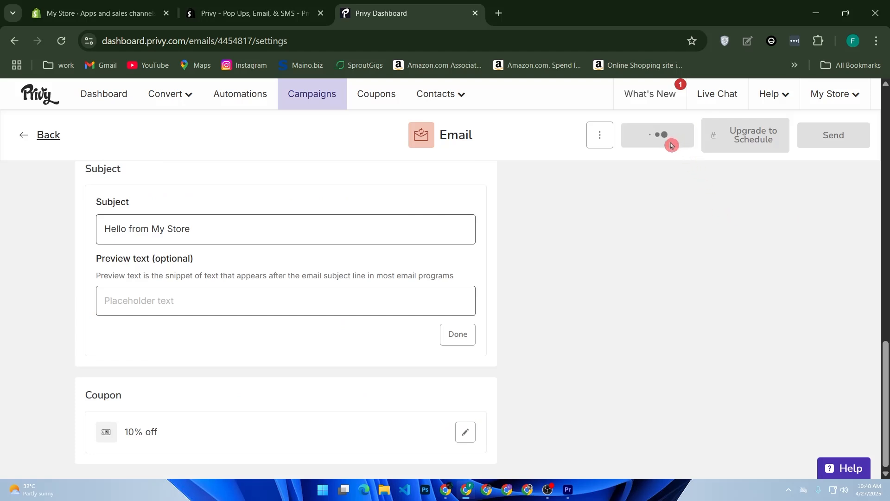
Preview the campaign email in the mobile layout, look through its content, and close the preview.
{"action": "scroll", "coordinate": [686, 249], "scroll_direction": "down", "scroll_amount": 4}
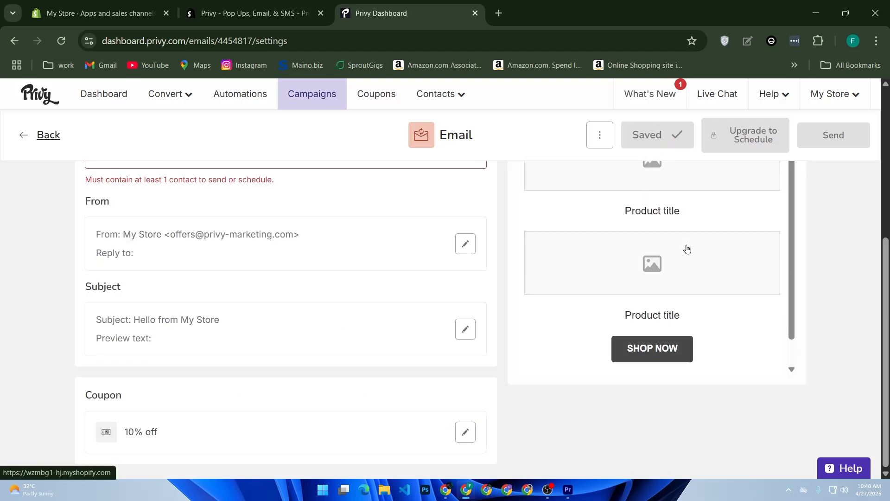
{"action": "scroll", "coordinate": [689, 251], "scroll_direction": "up", "scroll_amount": 4}
{"action": "left_click", "coordinate": [424, 239]}
{"action": "scroll", "coordinate": [427, 239], "scroll_direction": "up", "scroll_amount": 5}
{"action": "scroll", "coordinate": [426, 240], "scroll_direction": "up", "scroll_amount": 1}
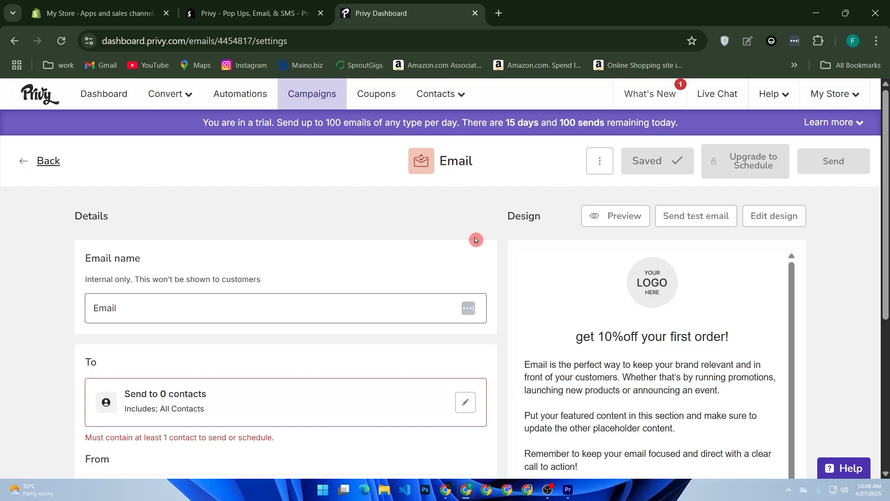
{"action": "left_click", "coordinate": [599, 208]}
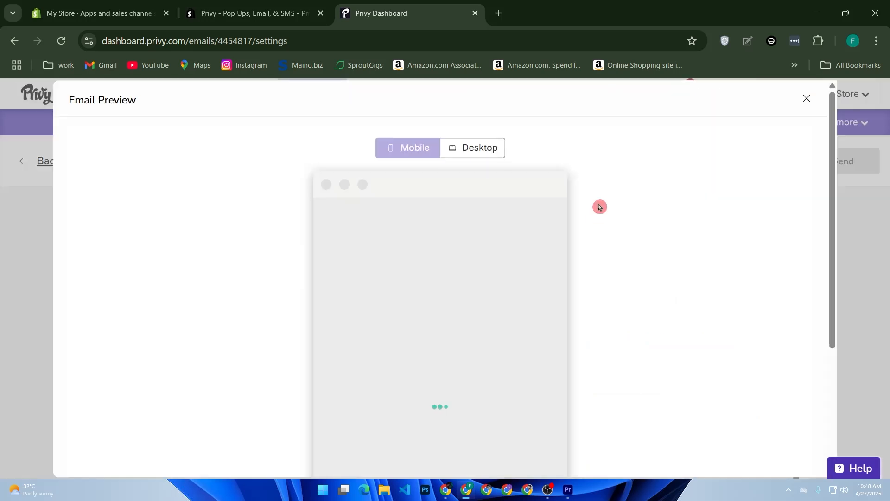
{"action": "scroll", "coordinate": [620, 236], "scroll_direction": "down", "scroll_amount": 4}
{"action": "scroll", "coordinate": [507, 255], "scroll_direction": "up", "scroll_amount": 2}
{"action": "scroll", "coordinate": [509, 263], "scroll_direction": "down", "scroll_amount": 2}
{"action": "scroll", "coordinate": [508, 262], "scroll_direction": "up", "scroll_amount": 2}
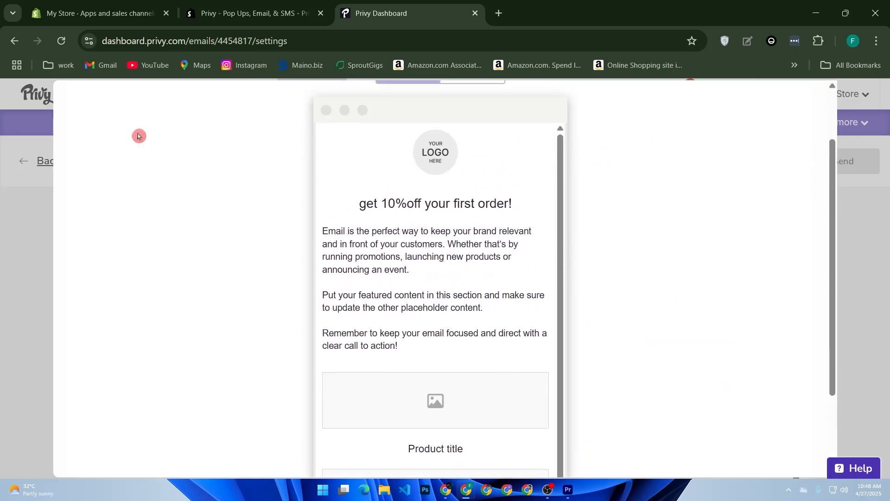
{"action": "scroll", "coordinate": [622, 249], "scroll_direction": "down", "scroll_amount": 2}
{"action": "scroll", "coordinate": [723, 209], "scroll_direction": "up", "scroll_amount": 3}
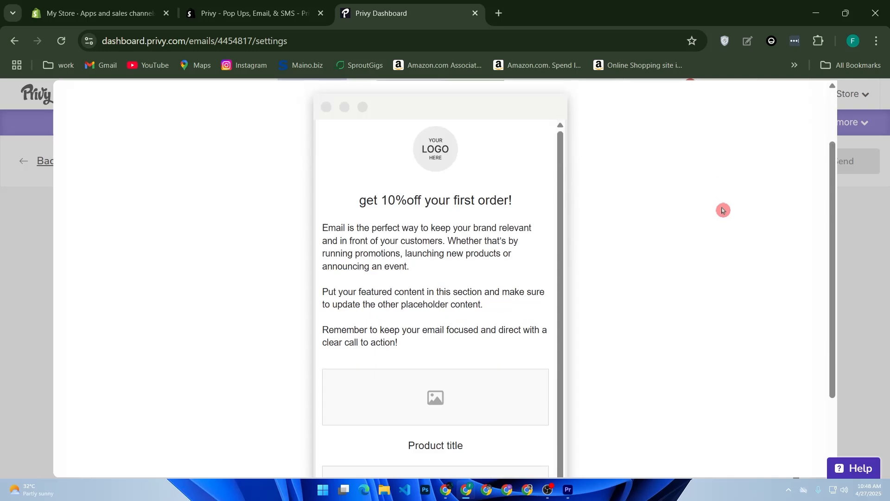
{"action": "scroll", "coordinate": [787, 209], "scroll_direction": "up", "scroll_amount": 2}
{"action": "left_click", "coordinate": [806, 98]}
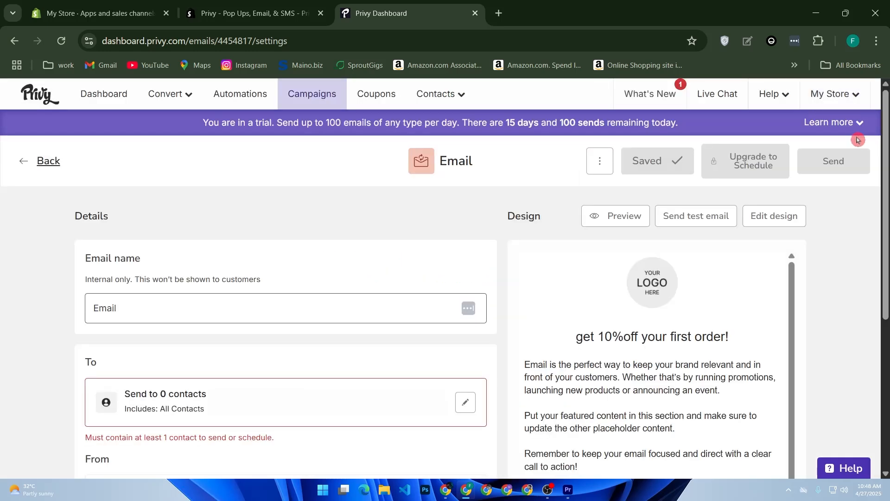
Send a test email of the campaign to the preselected business user and close the test email dialog.
{"action": "left_click", "coordinate": [600, 163]}
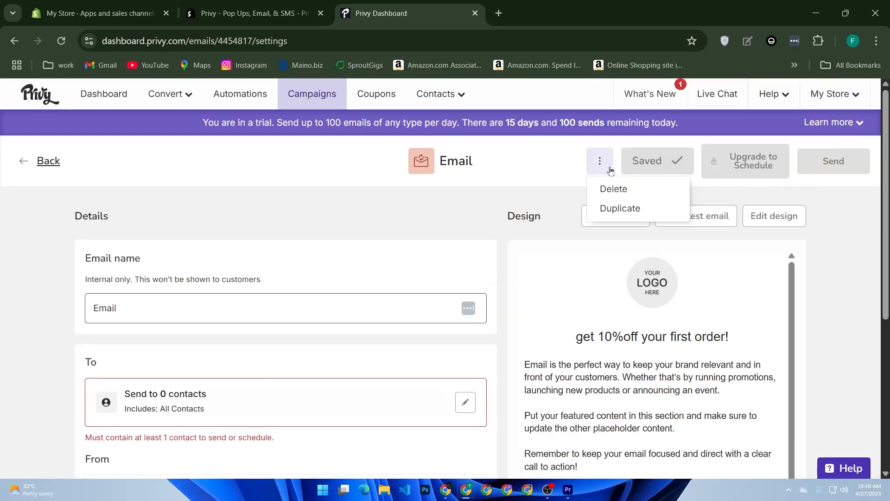
{"action": "left_click", "coordinate": [566, 169]}
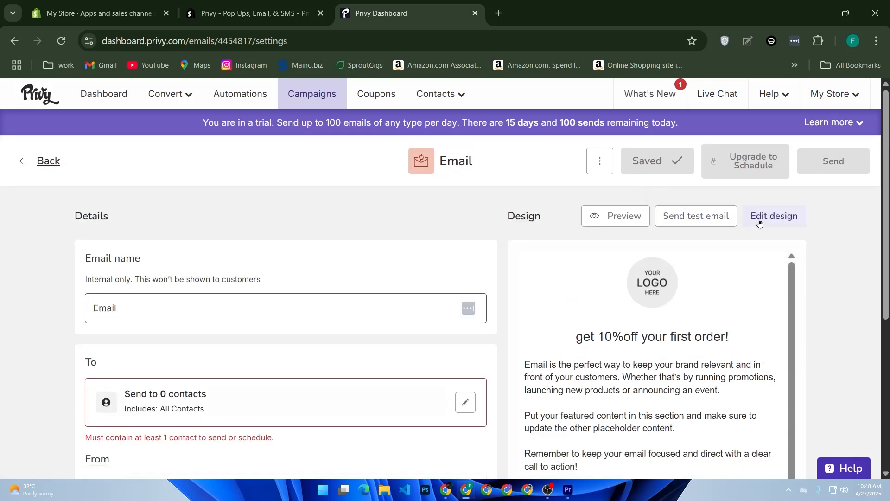
{"action": "left_click", "coordinate": [717, 221]}
{"action": "left_click", "coordinate": [596, 342]}
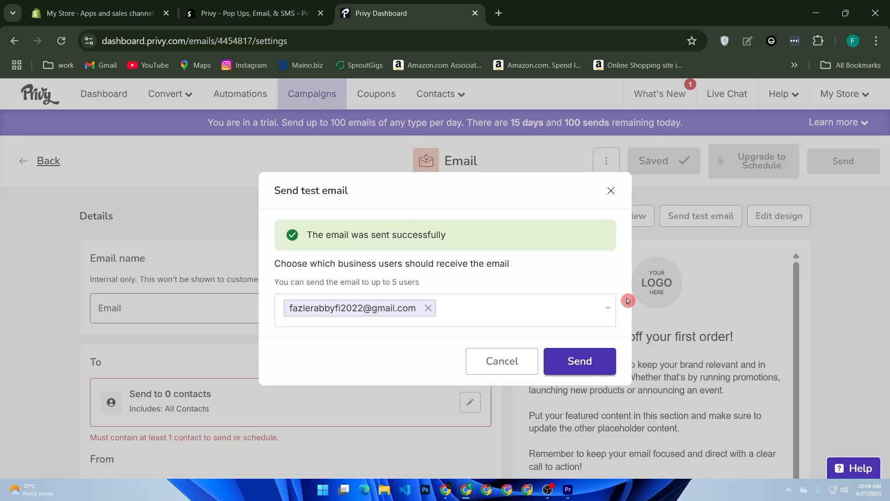
{"action": "left_click", "coordinate": [610, 192]}
{"action": "scroll", "coordinate": [722, 213], "scroll_direction": "down", "scroll_amount": 5}
{"action": "scroll", "coordinate": [722, 214], "scroll_direction": "down", "scroll_amount": 5}
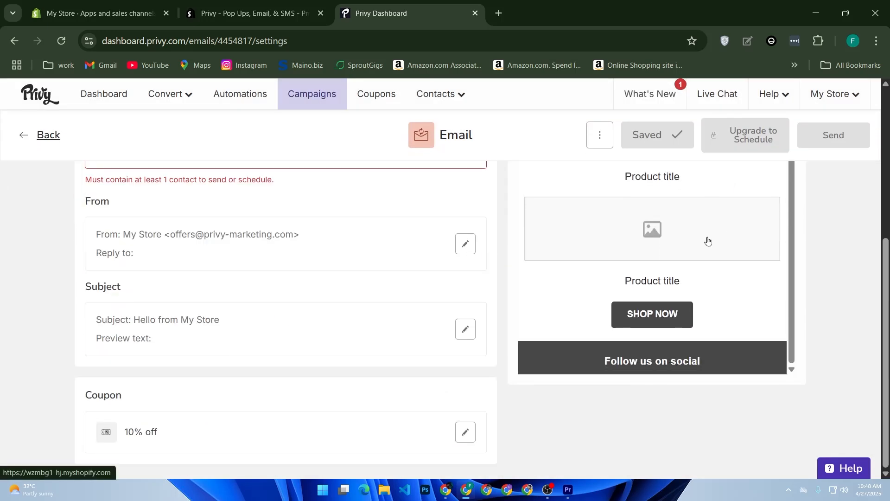
{"action": "scroll", "coordinate": [474, 336], "scroll_direction": "up", "scroll_amount": 3}
{"action": "scroll", "coordinate": [475, 335], "scroll_direction": "up", "scroll_amount": 2}
{"action": "scroll", "coordinate": [534, 260], "scroll_direction": "up", "scroll_amount": 4}
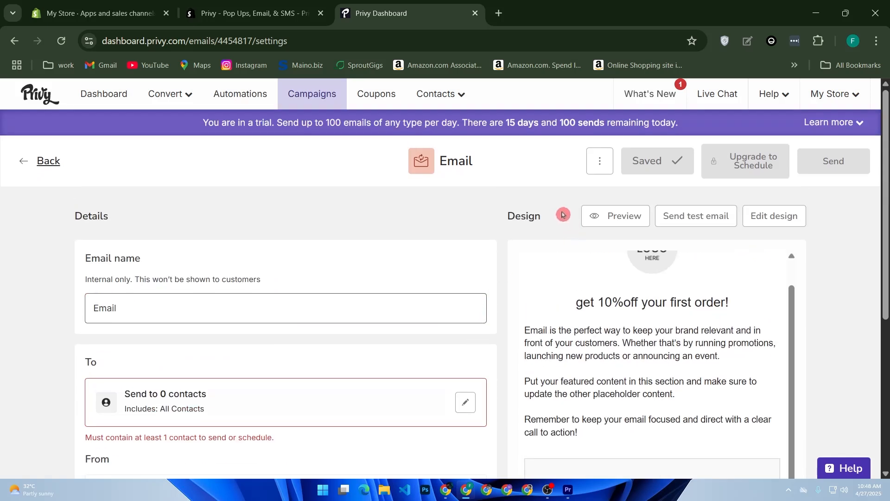